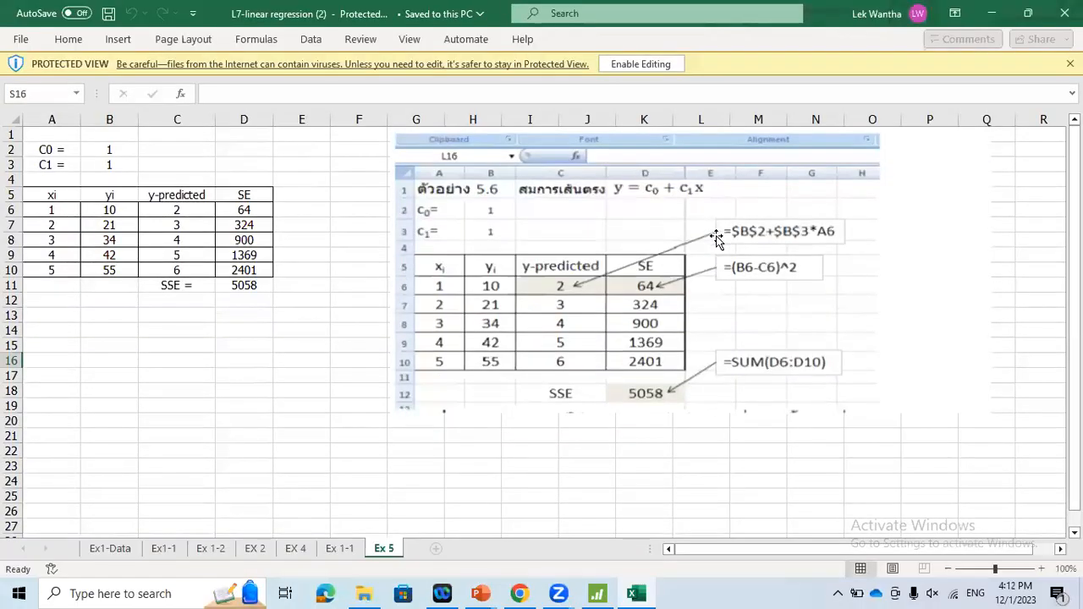
# Step: Enable editing of the linear regression workbook and bring up the Ex1-Data sheet
pyautogui.click(641, 64)
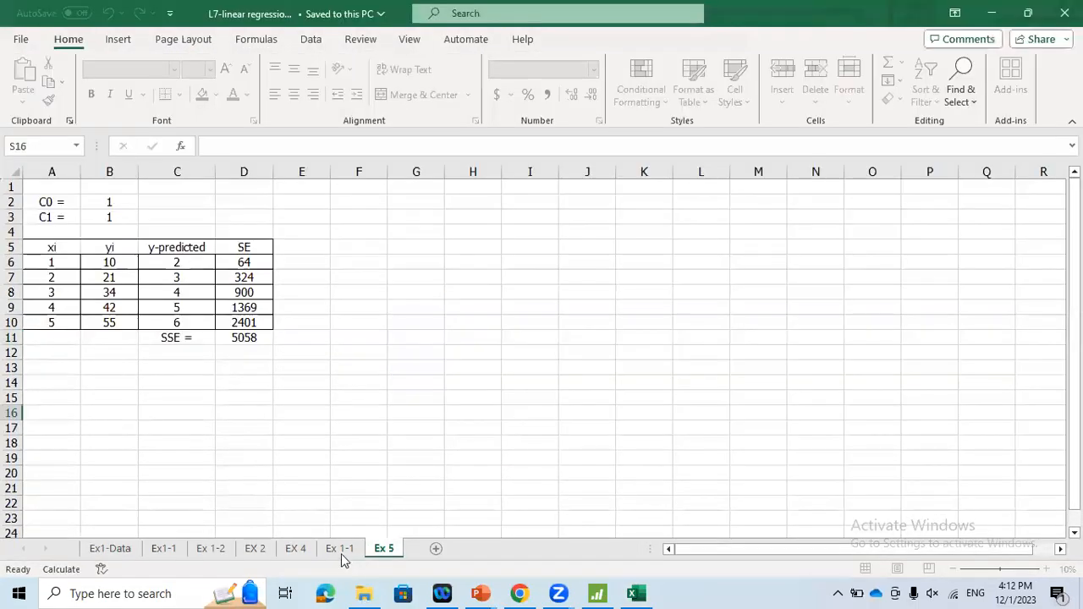
pyautogui.click(339, 550)
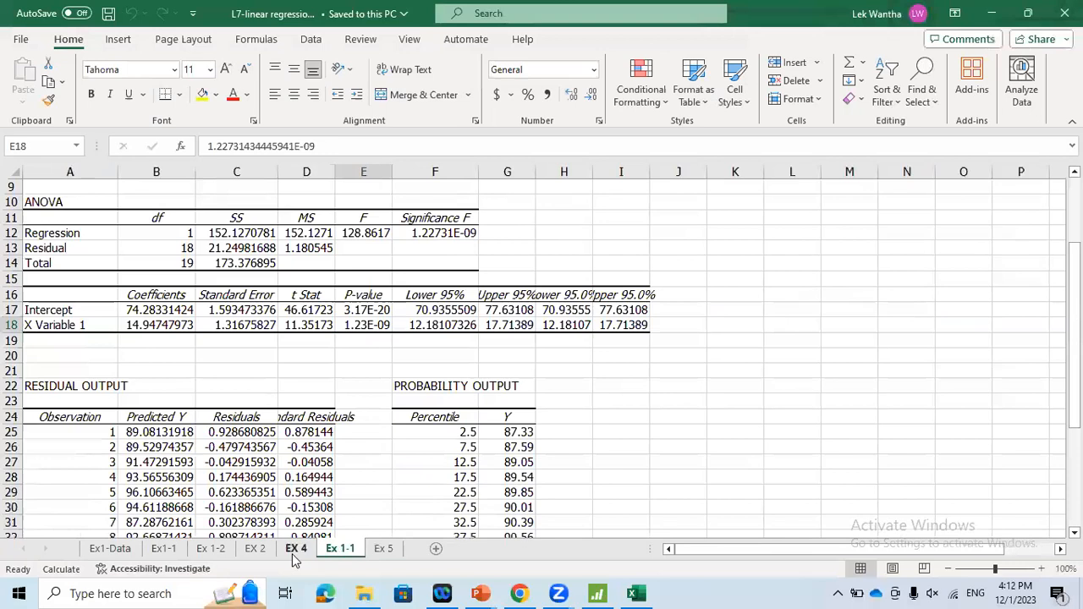
pyautogui.click(296, 550)
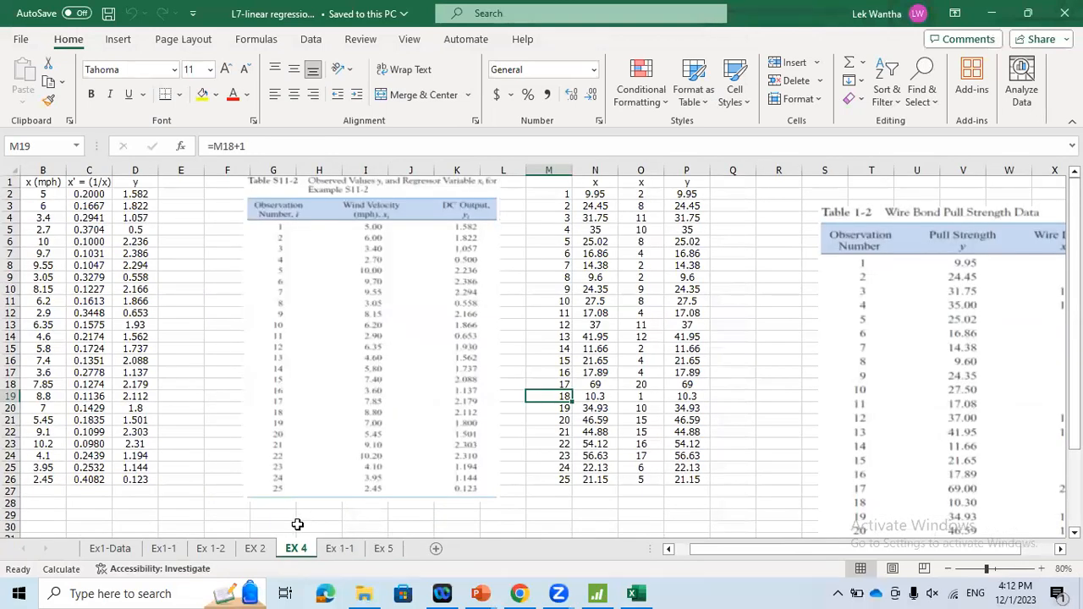
pyautogui.click(257, 549)
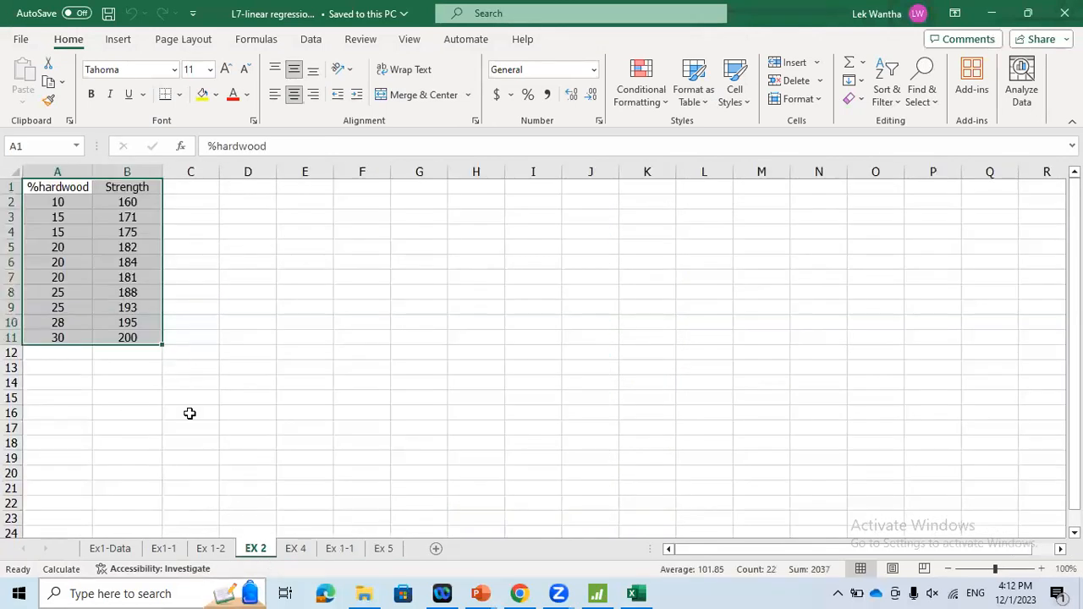
pyautogui.hotkey('ctrl', 'pageup')
pyautogui.hotkey('ctrl', 'pageup')
pyautogui.hotkey('ctrl', 'pageup')
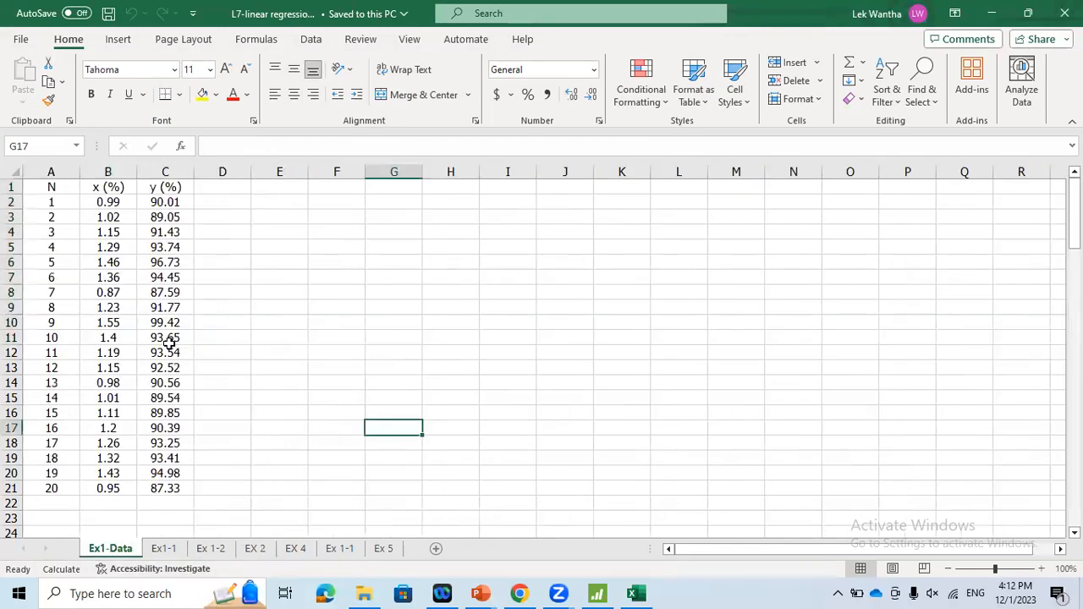
# Step: Copy the x (%) and y (%) columns with their headers, cells B1:C21
pyautogui.moveTo(117, 188); pyautogui.dragTo(164, 489)
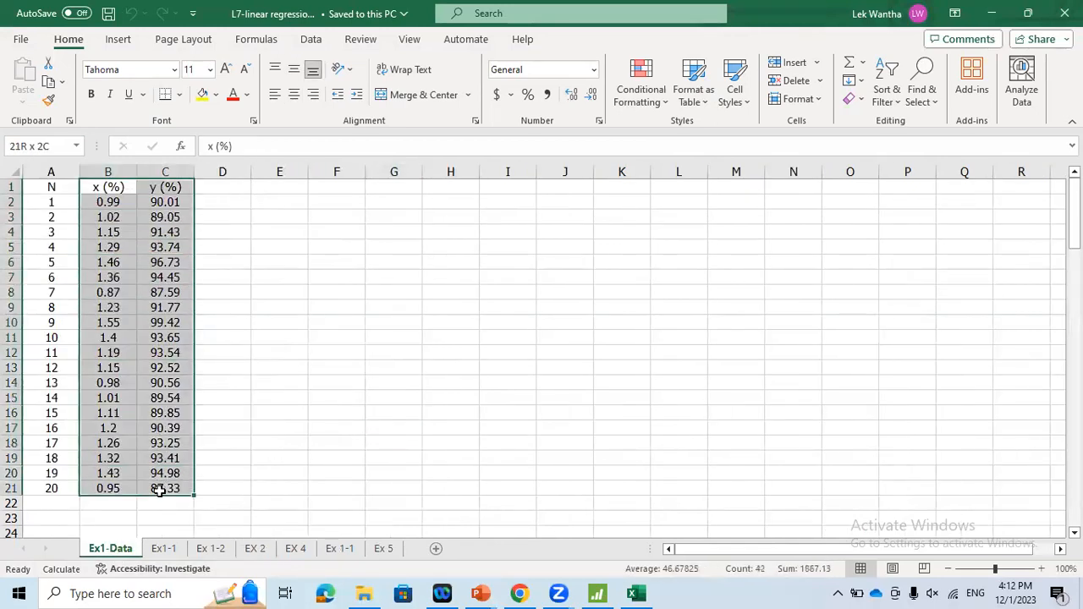
pyautogui.rightClick(169, 193)
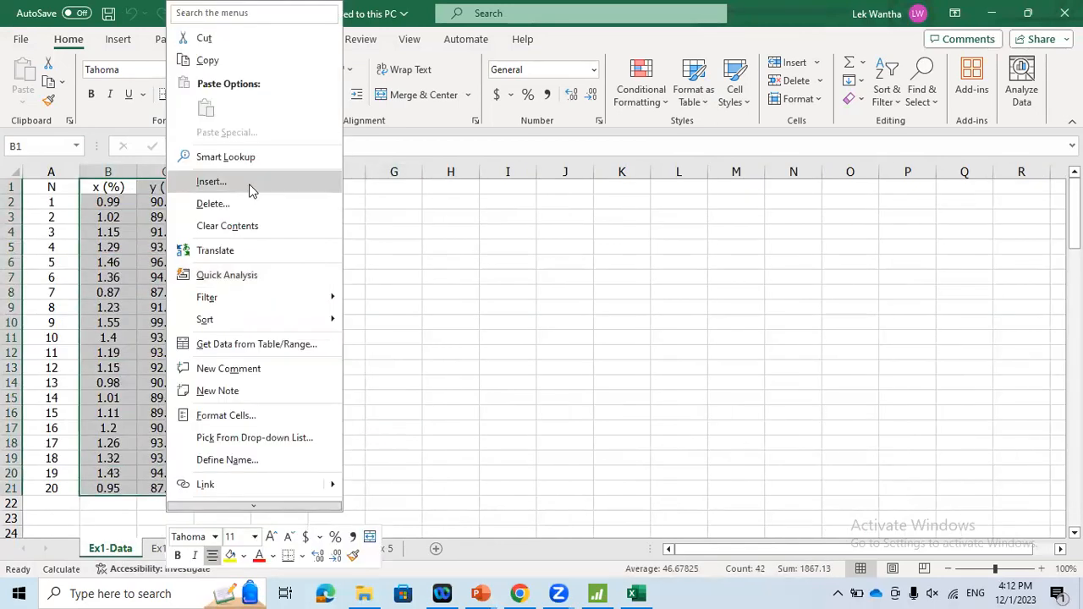
pyautogui.click(234, 66)
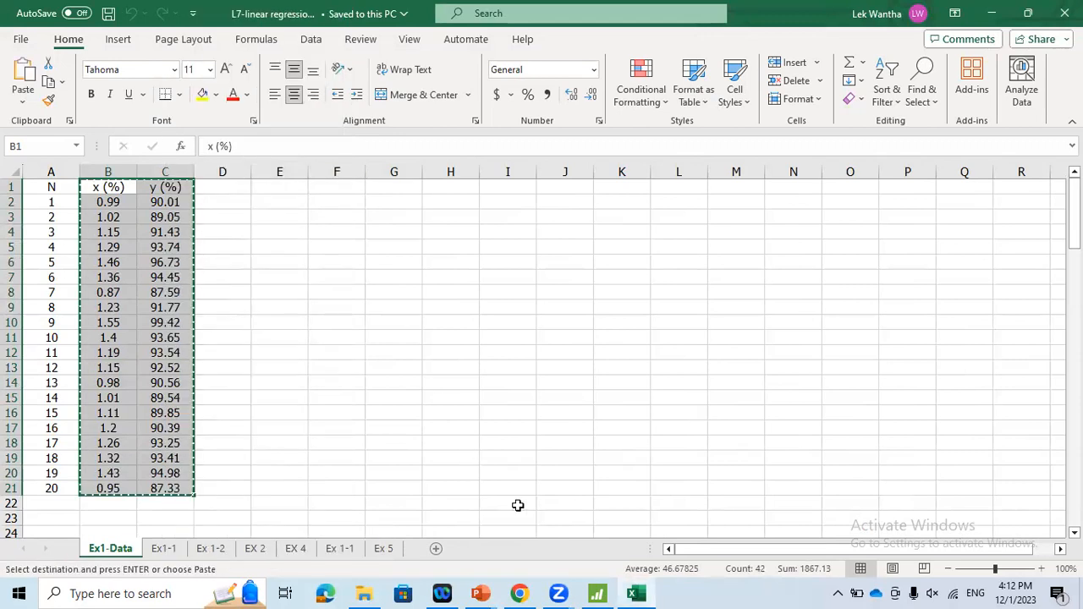
# Step: Switch to Minitab and paste the copied data into Worksheet 1, starting at the name cell of column C1
pyautogui.click(598, 593)
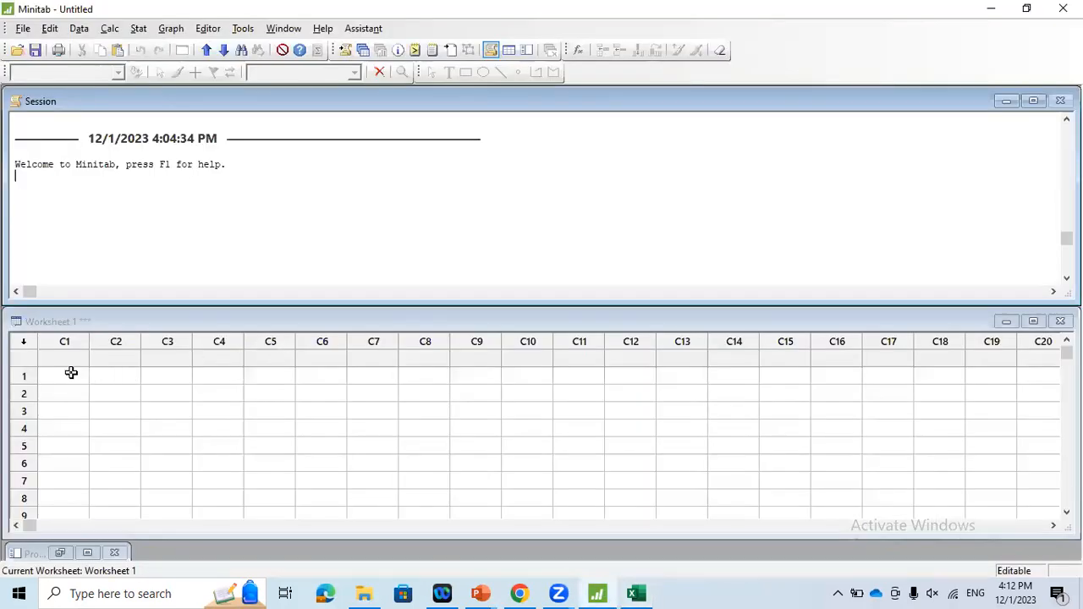
pyautogui.click(67, 358)
pyautogui.rightClick(67, 358)
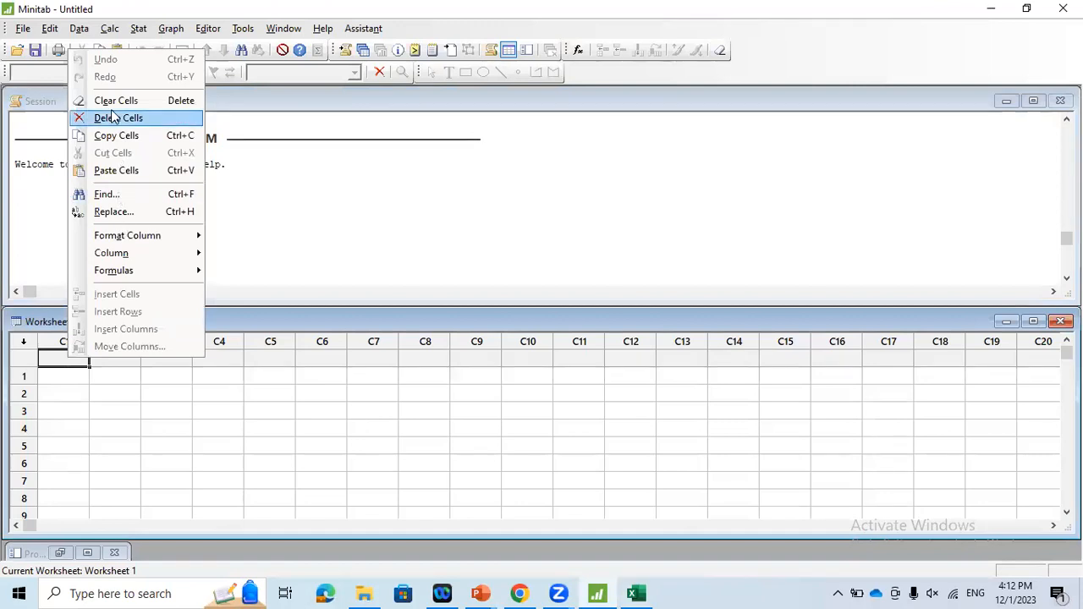
pyautogui.click(117, 172)
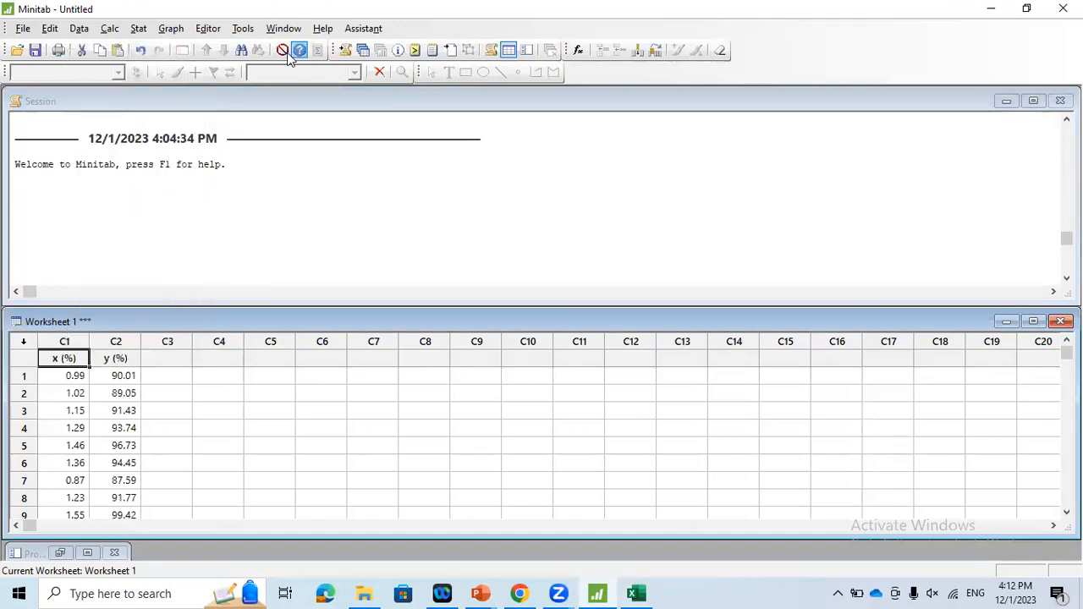
# Step: Set up a Fit Regression Model analysis with y (%) as the response and x (%) as the continuous predictor
pyautogui.click(138, 29)
pyautogui.moveTo(186, 64)
pyautogui.moveTo(353, 87)
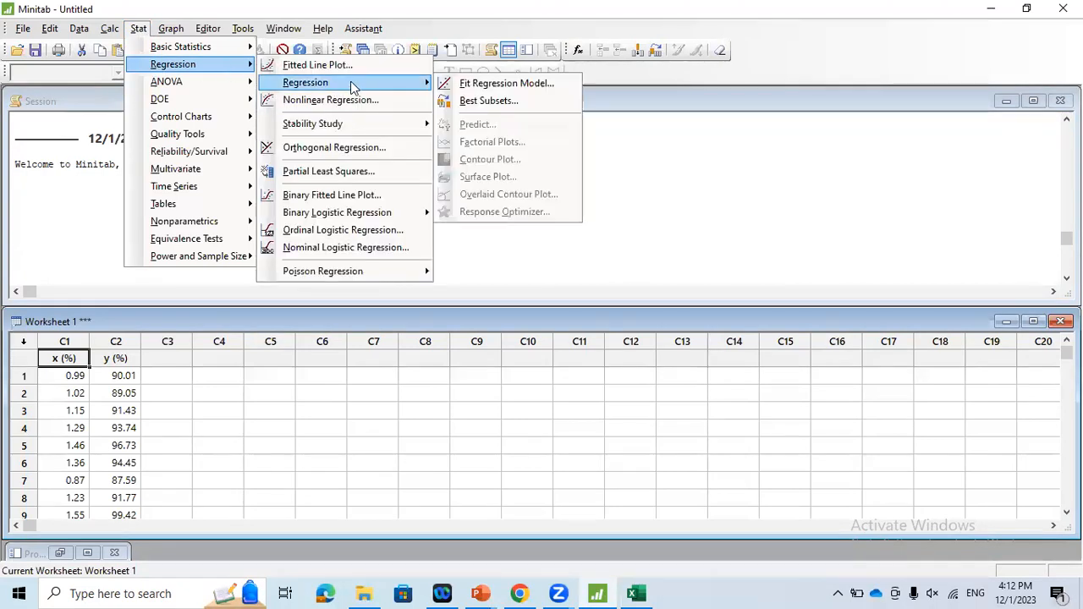
pyautogui.click(500, 79)
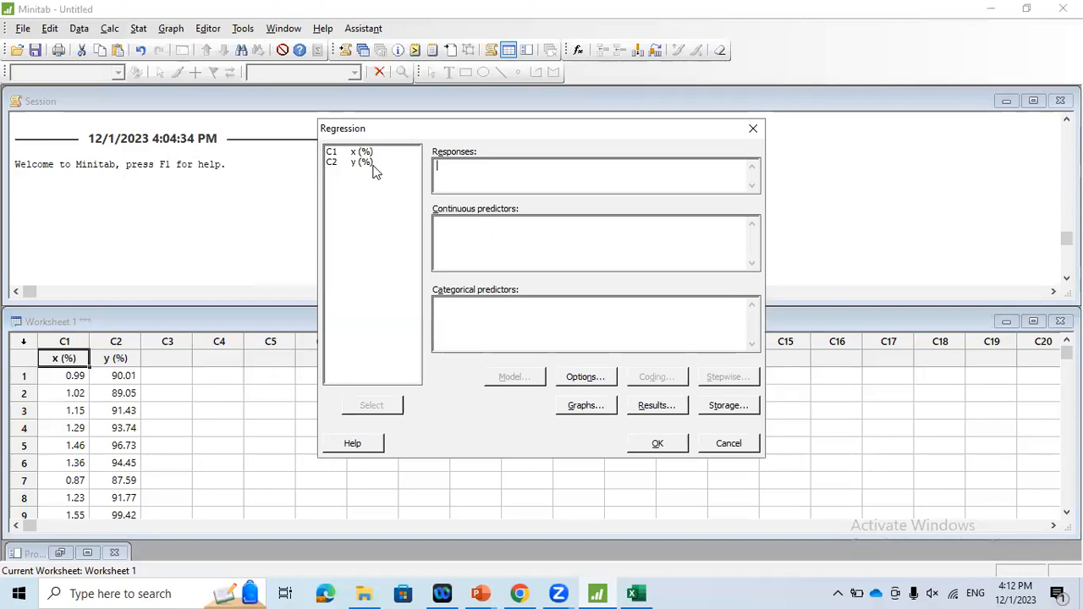
pyautogui.doubleClick(362, 162)
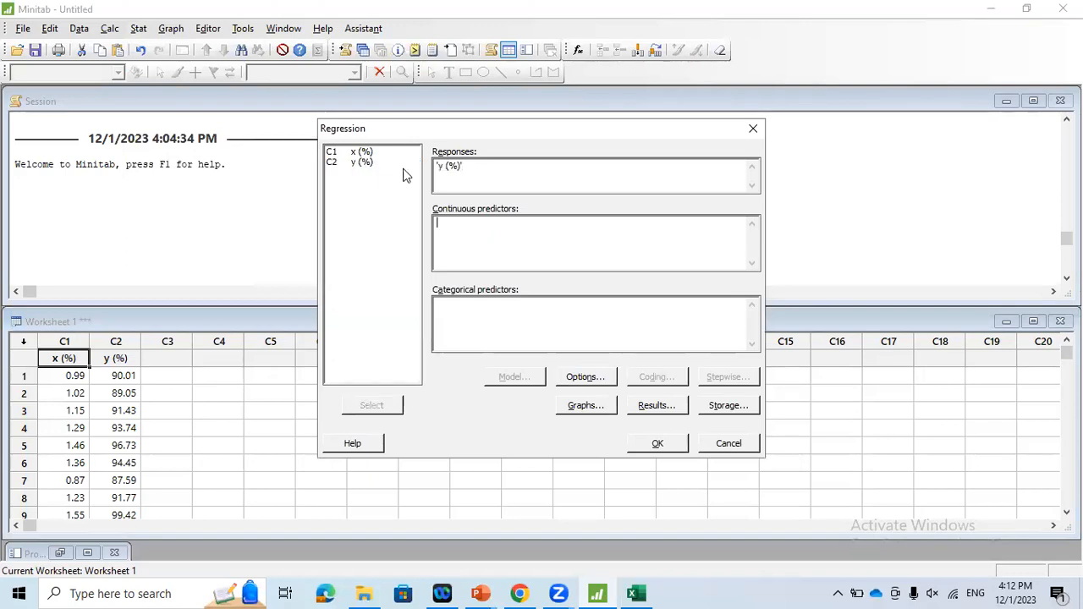
pyautogui.doubleClick(363, 152)
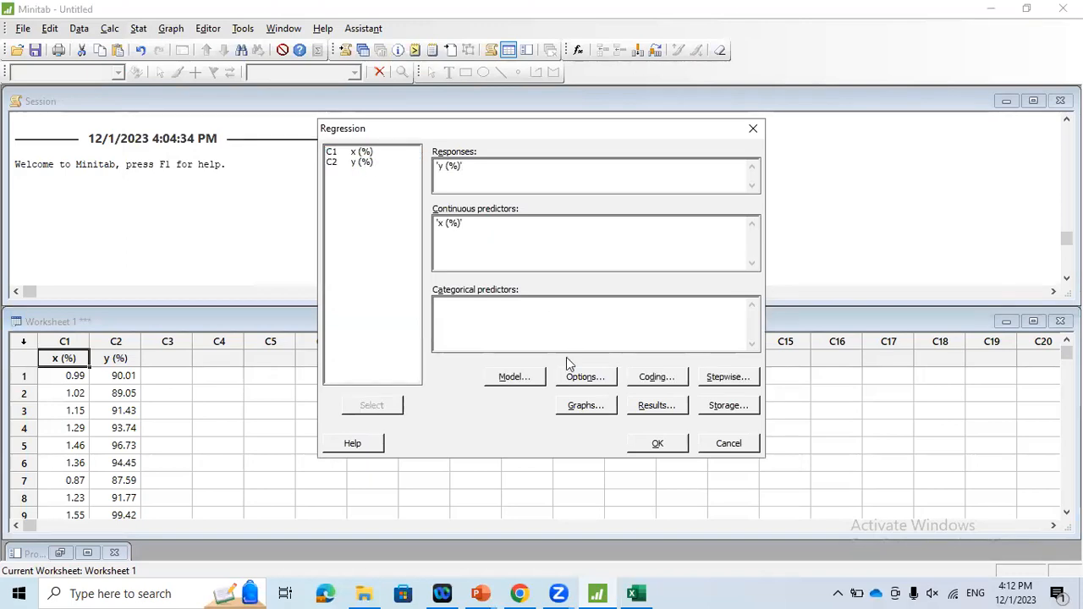
# Step: Have the regression store fits and residuals, and check its options
pyautogui.click(726, 409)
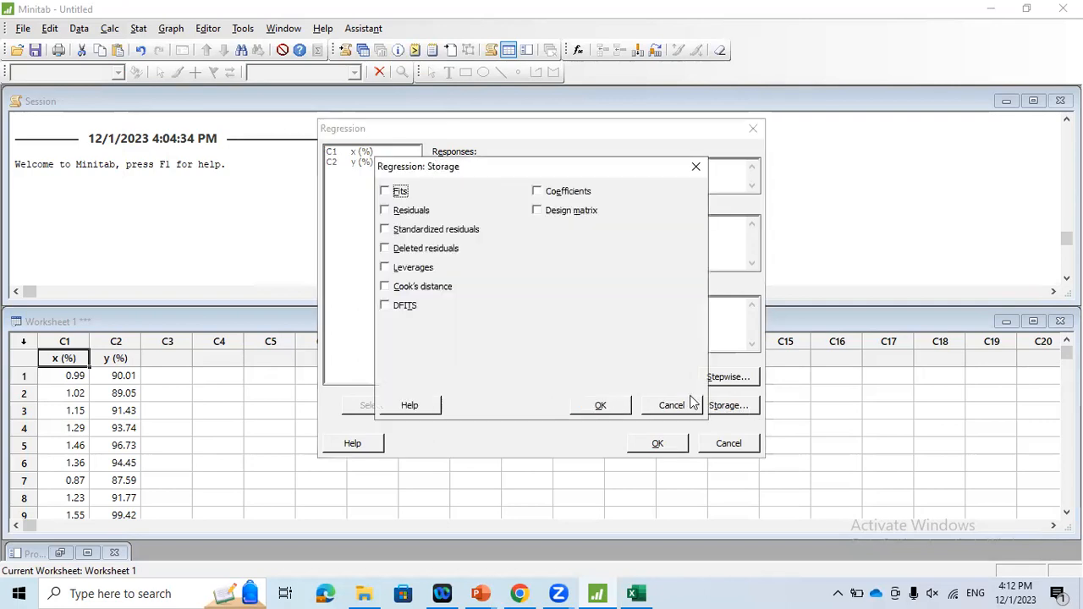
pyautogui.click(395, 191)
pyautogui.click(393, 210)
pyautogui.click(601, 407)
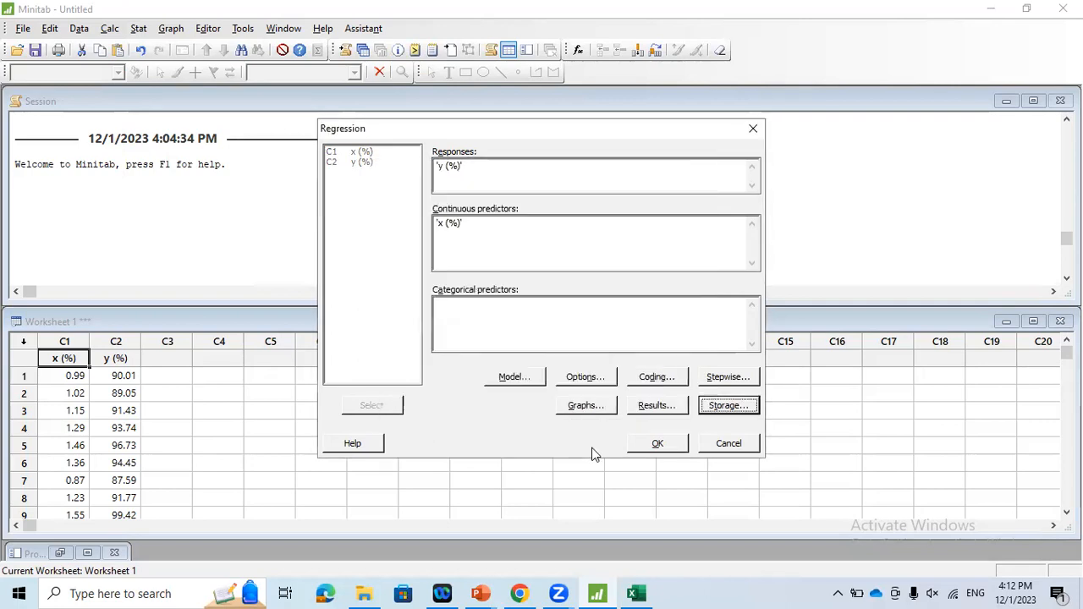
pyautogui.click(585, 376)
pyautogui.click(640, 412)
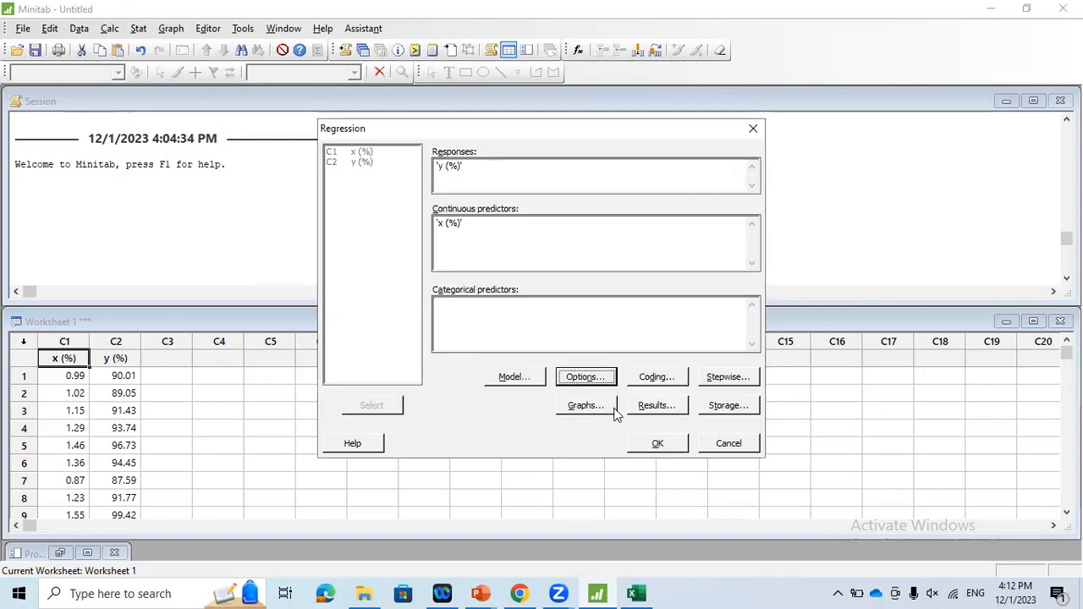
# Step: Choose the four-in-one layout in the regression's residual plot settings
pyautogui.click(597, 407)
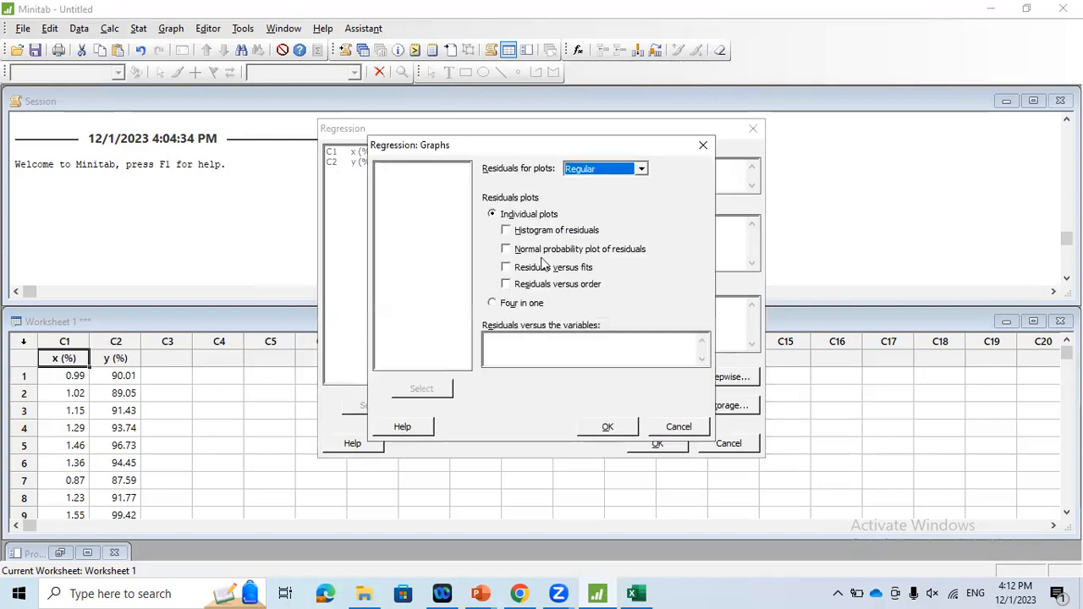
pyautogui.click(493, 303)
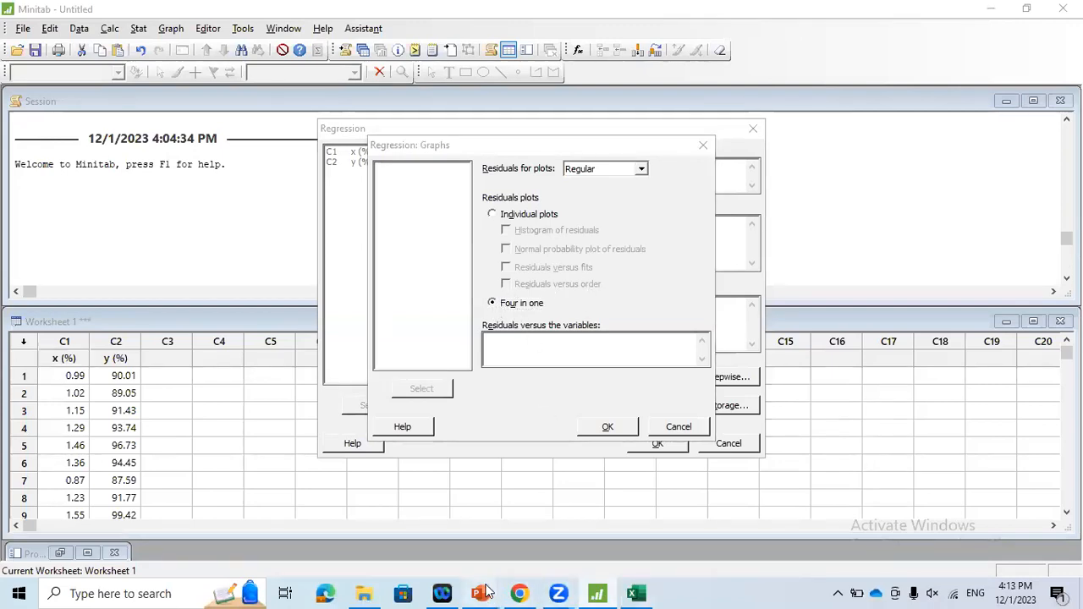
# Step: Consult the Example 3 residual plots slide in the Lecture 7 PowerPoint presentation and return to Minitab
pyautogui.moveTo(489, 592)
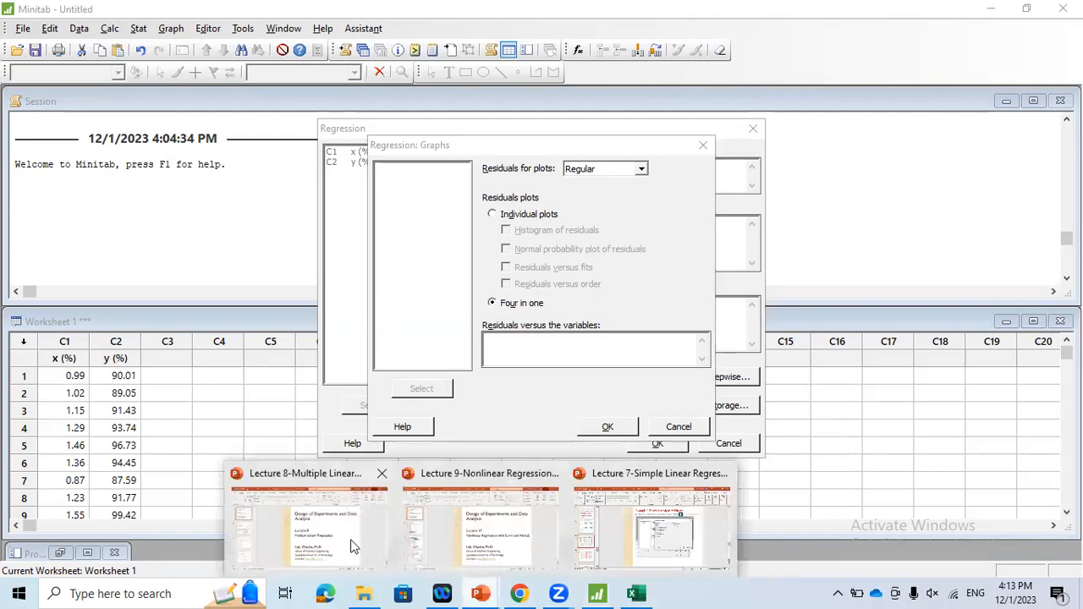
pyautogui.click(649, 533)
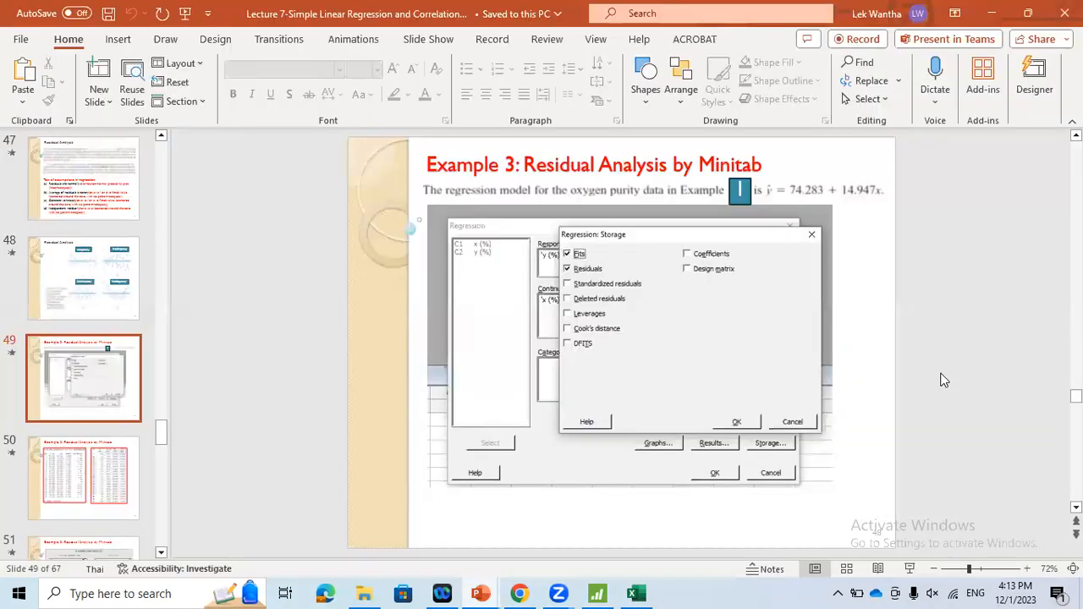
pyautogui.scroll(-2, 945, 381)
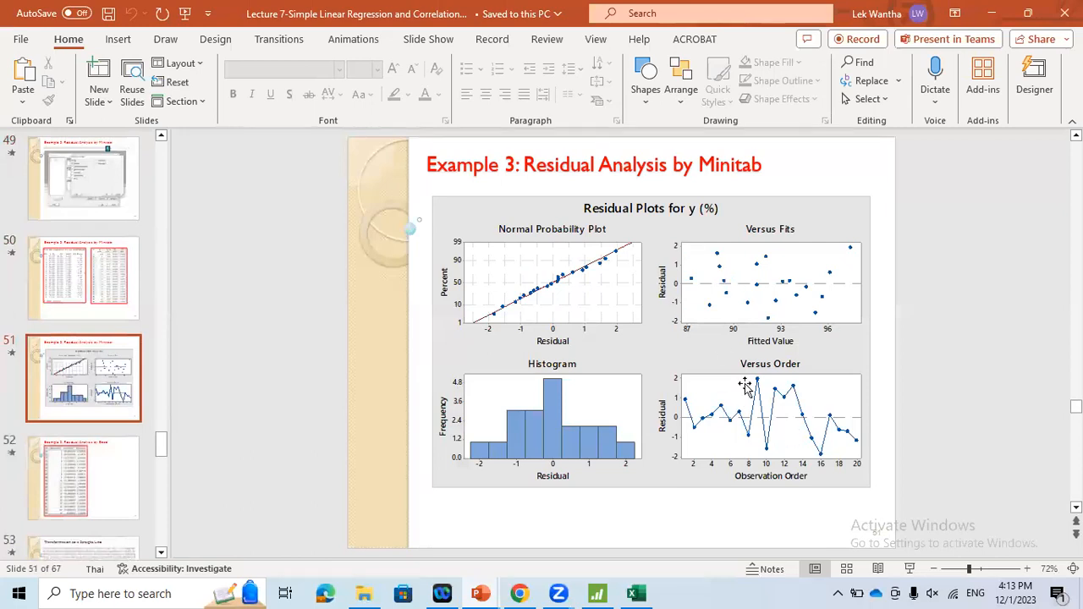
pyautogui.click(597, 593)
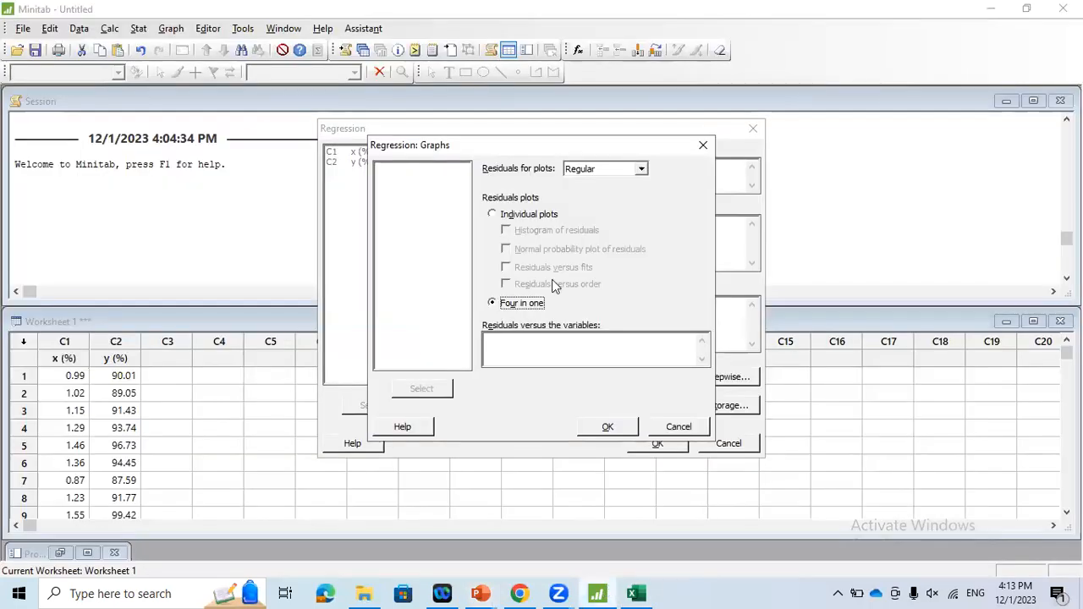
# Step: Discard the pending graph choice and select the individual histogram, normal probability, residuals versus fits and residuals versus order plots
pyautogui.click(667, 430)
pyautogui.click(582, 407)
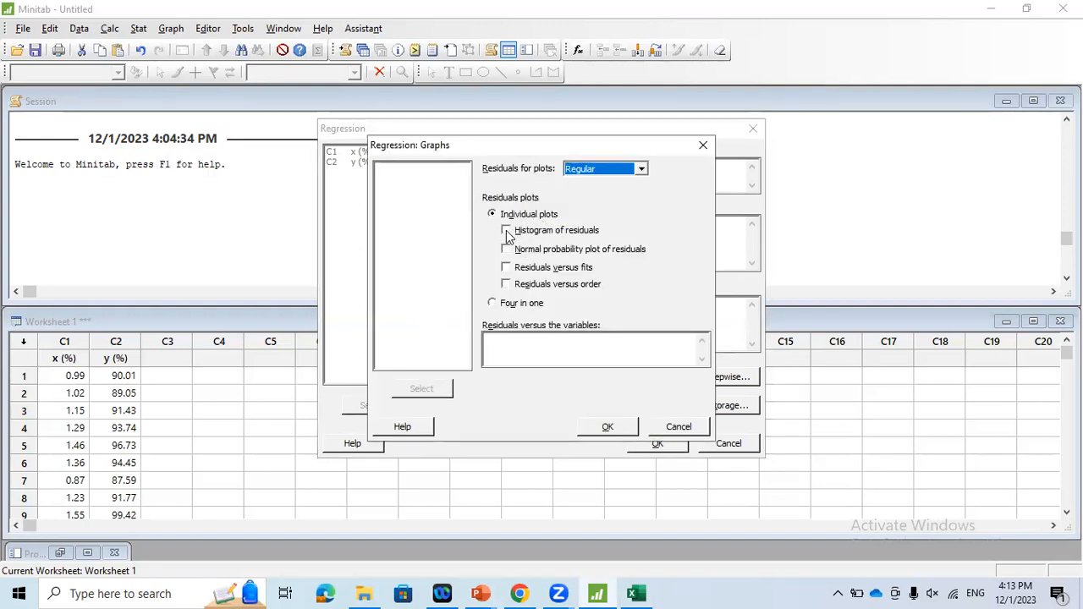
pyautogui.click(506, 231)
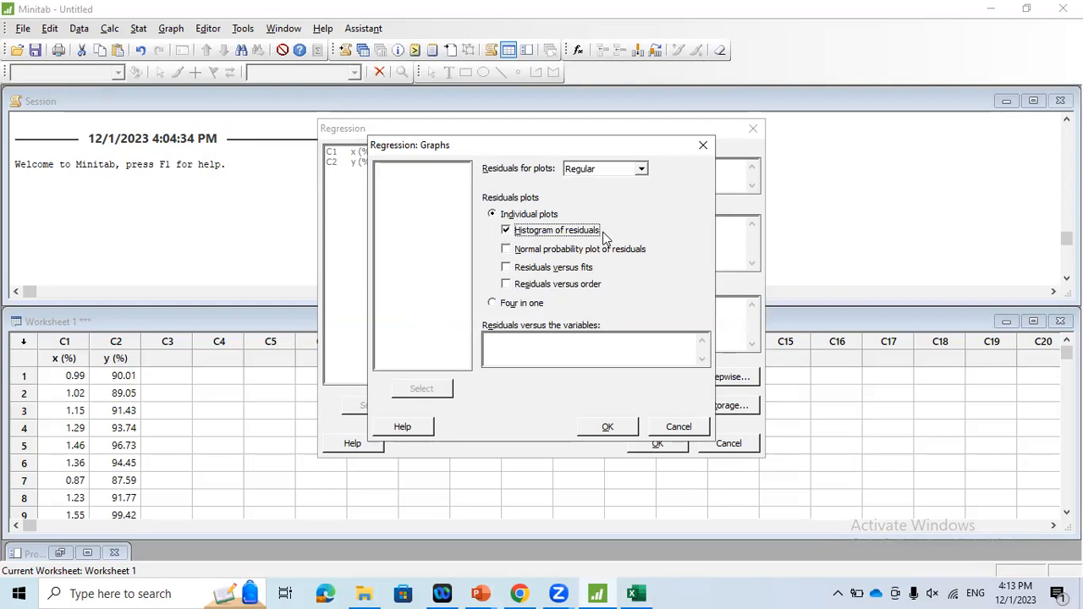
pyautogui.click(506, 249)
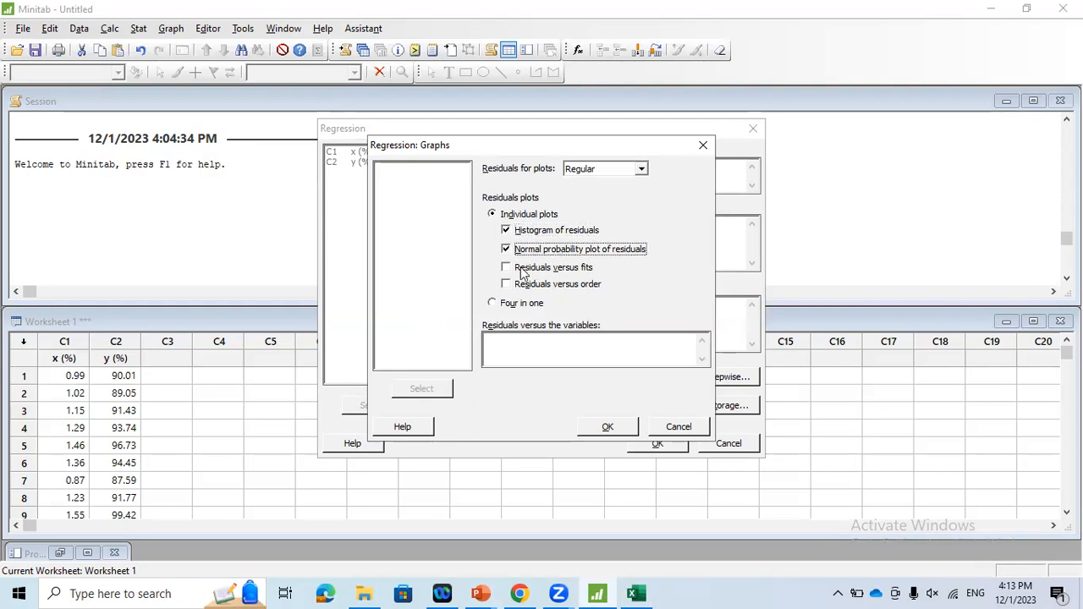
pyautogui.click(506, 267)
pyautogui.click(506, 284)
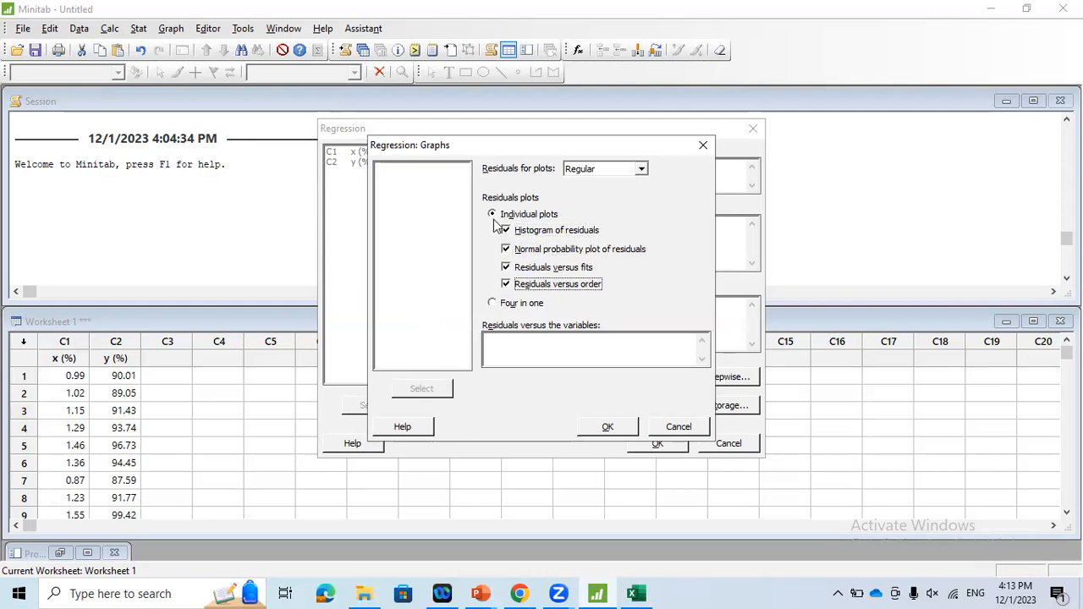
# Step: Set the residual plots to four in one and run the regression
pyautogui.click(497, 304)
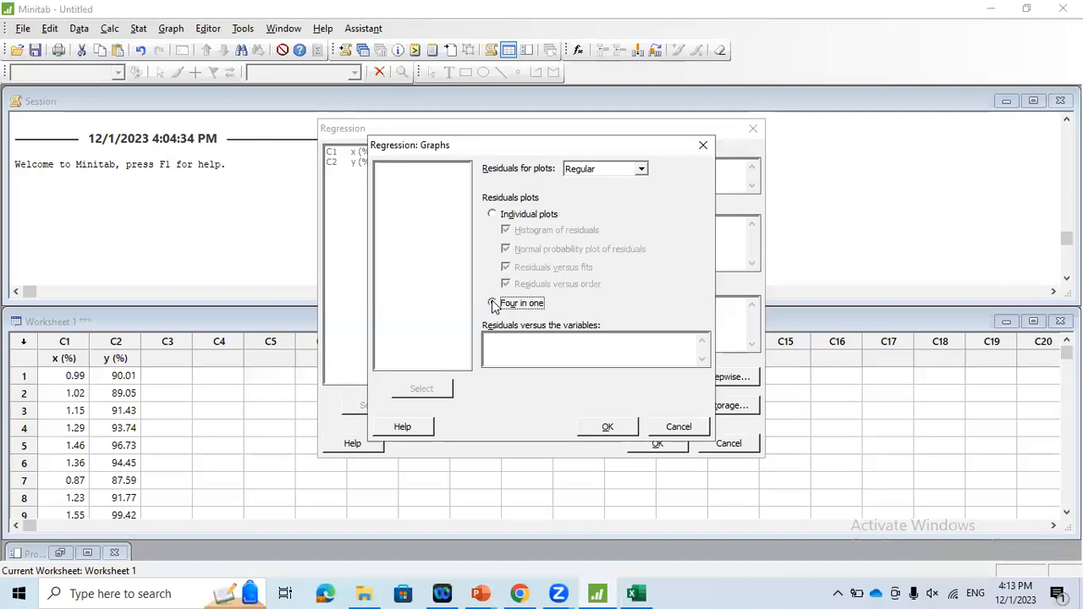
pyautogui.click(493, 215)
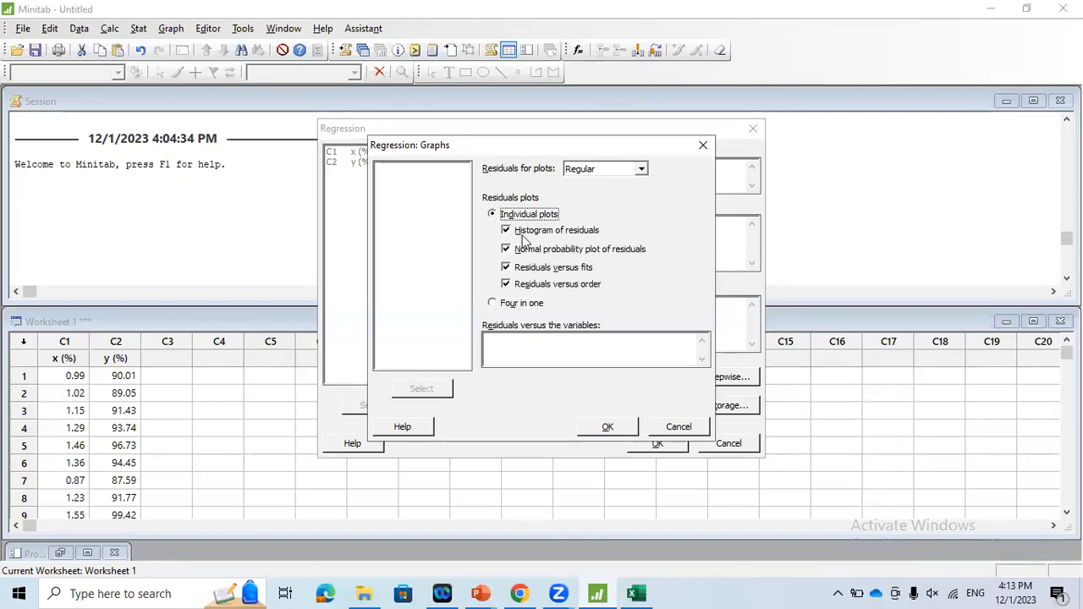
pyautogui.click(514, 306)
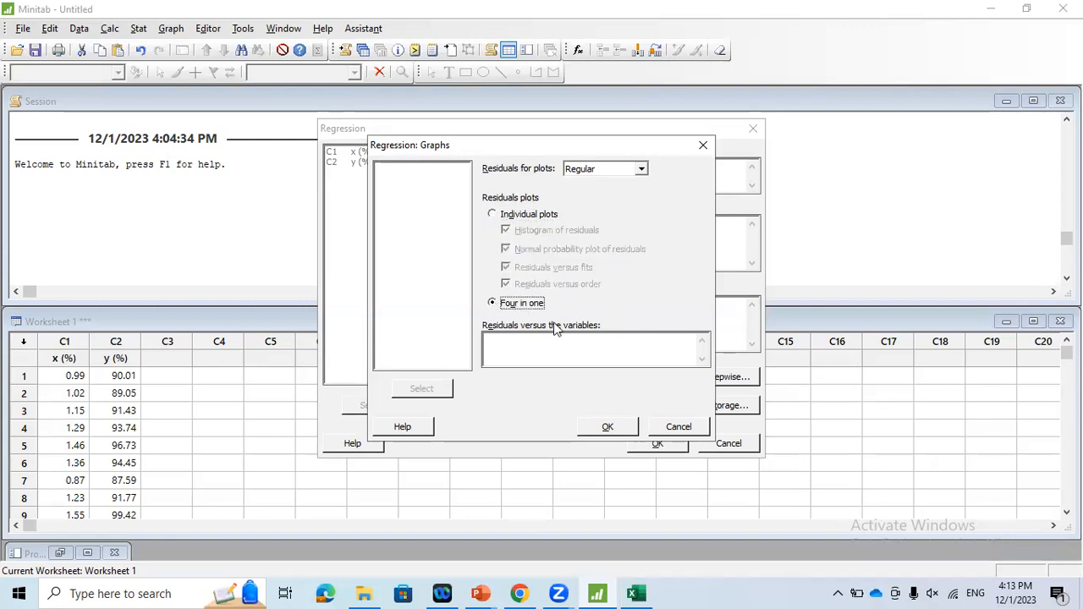
pyautogui.click(597, 429)
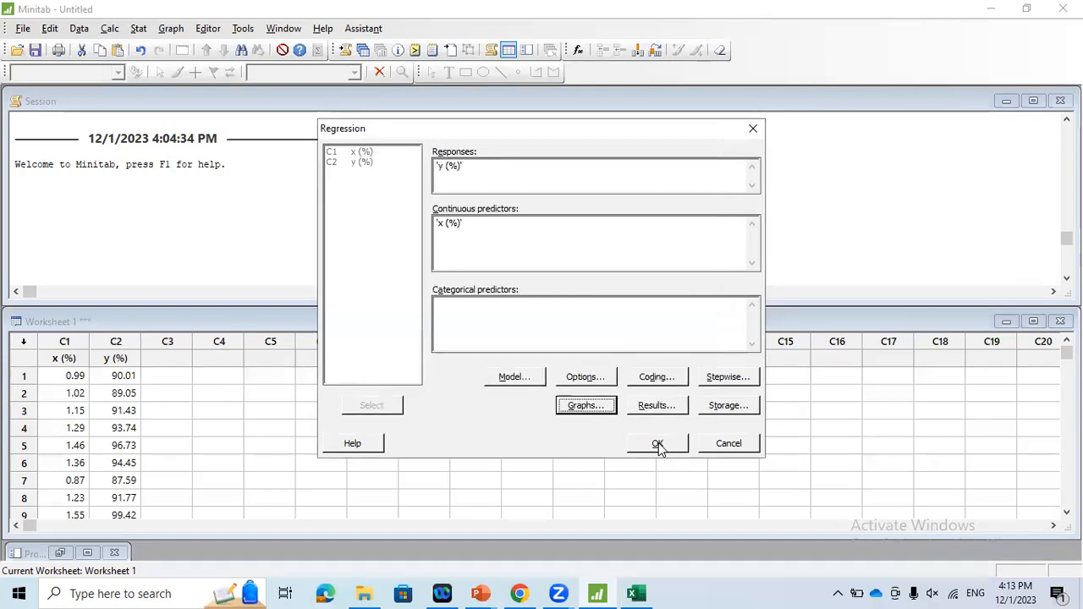
pyautogui.click(657, 442)
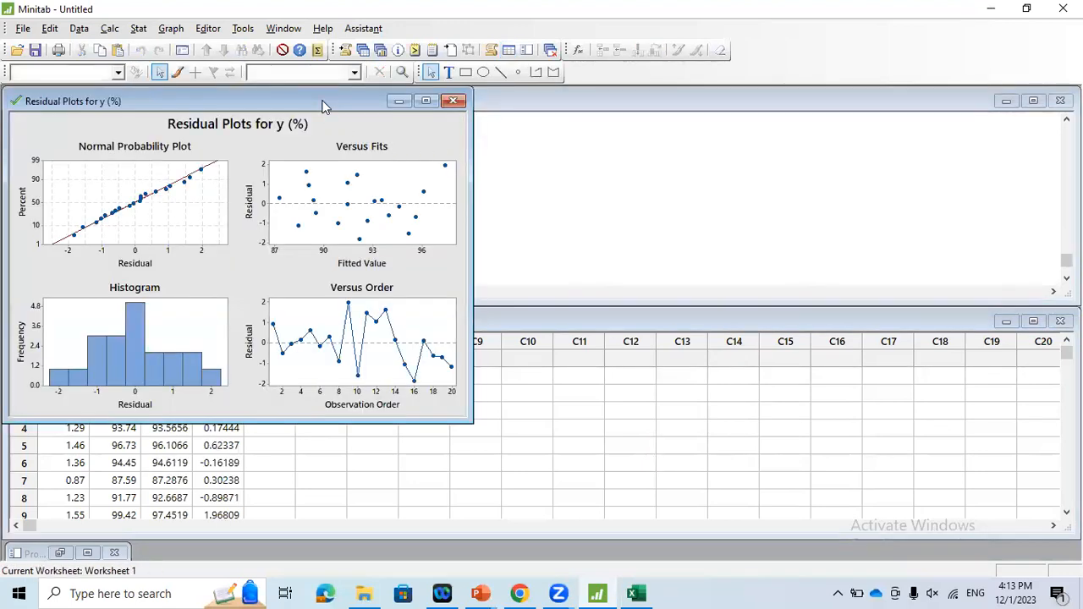
# Step: Close the residual plots graph without saving it and show the "Example 3: Residual Analysis by Excel" slide in PowerPoint
pyautogui.moveTo(322, 105); pyautogui.dragTo(774, 141)
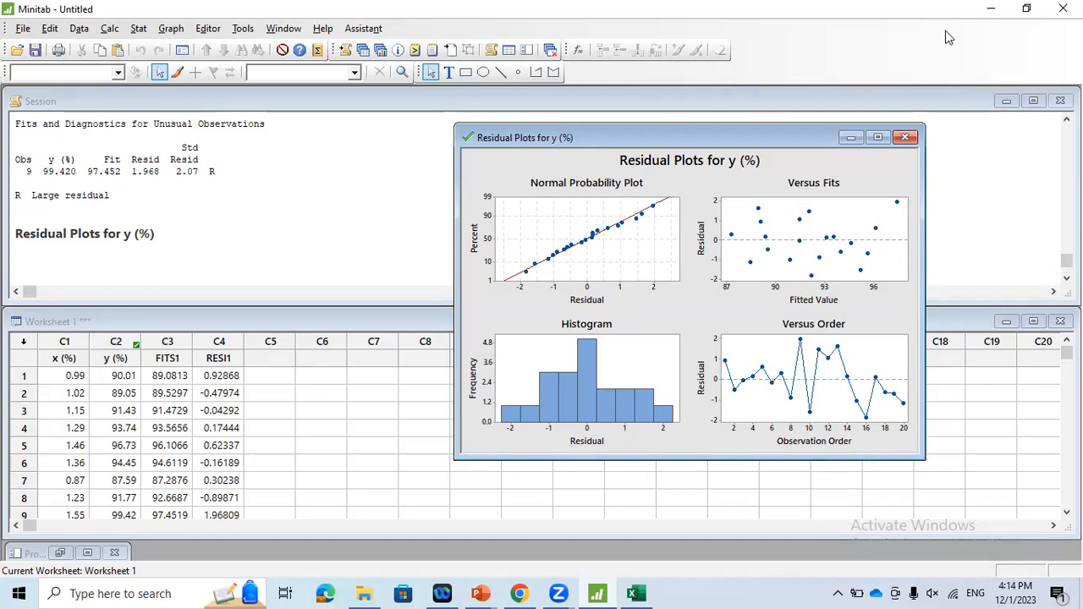
pyautogui.click(905, 137)
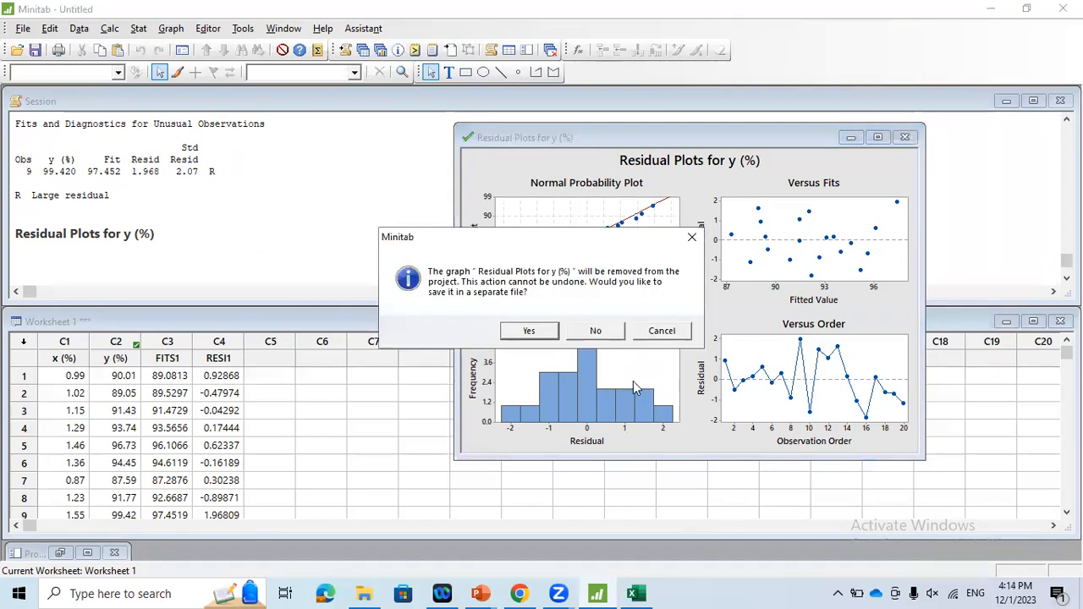
pyautogui.click(587, 330)
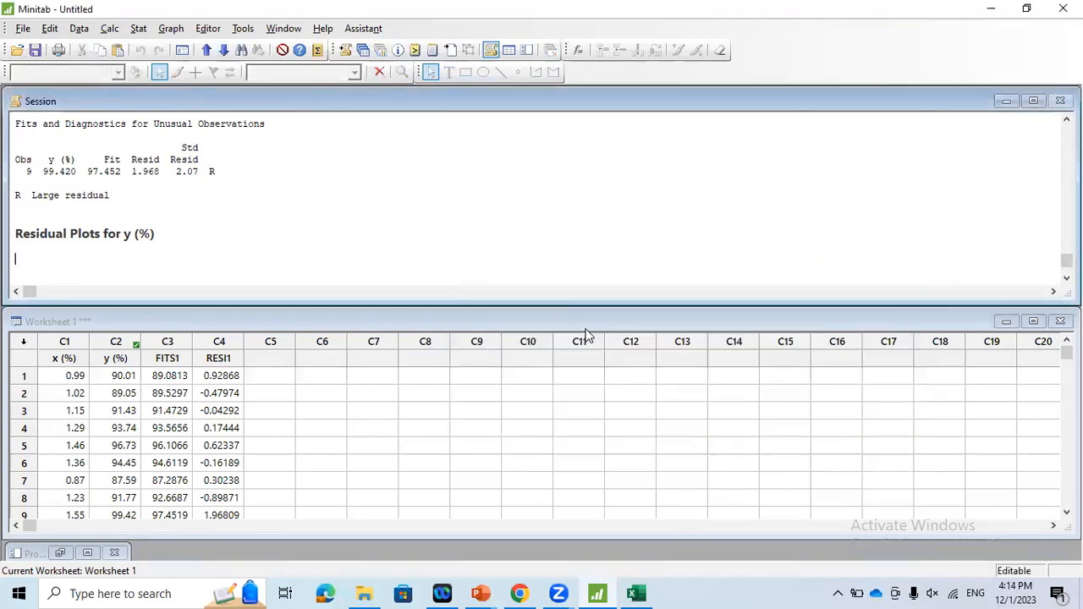
pyautogui.click(995, 11)
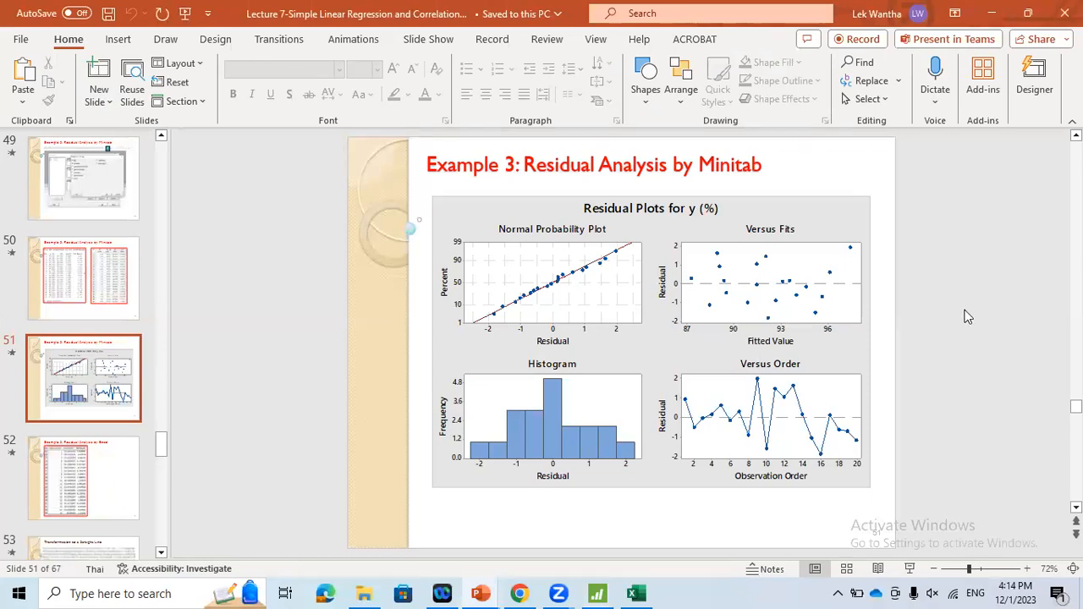
pyautogui.scroll(-1, 965, 314)
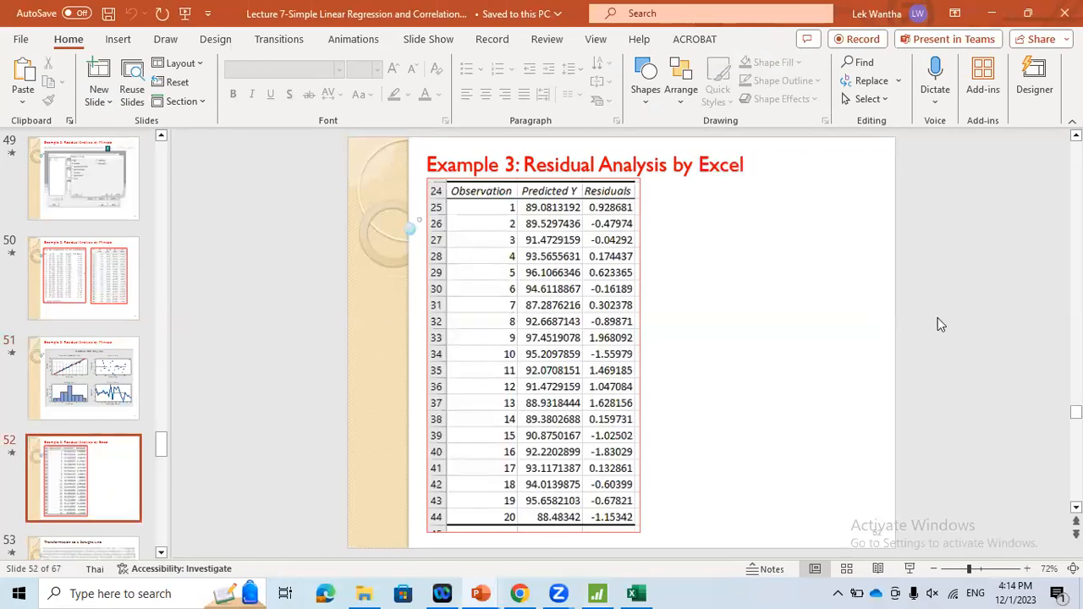
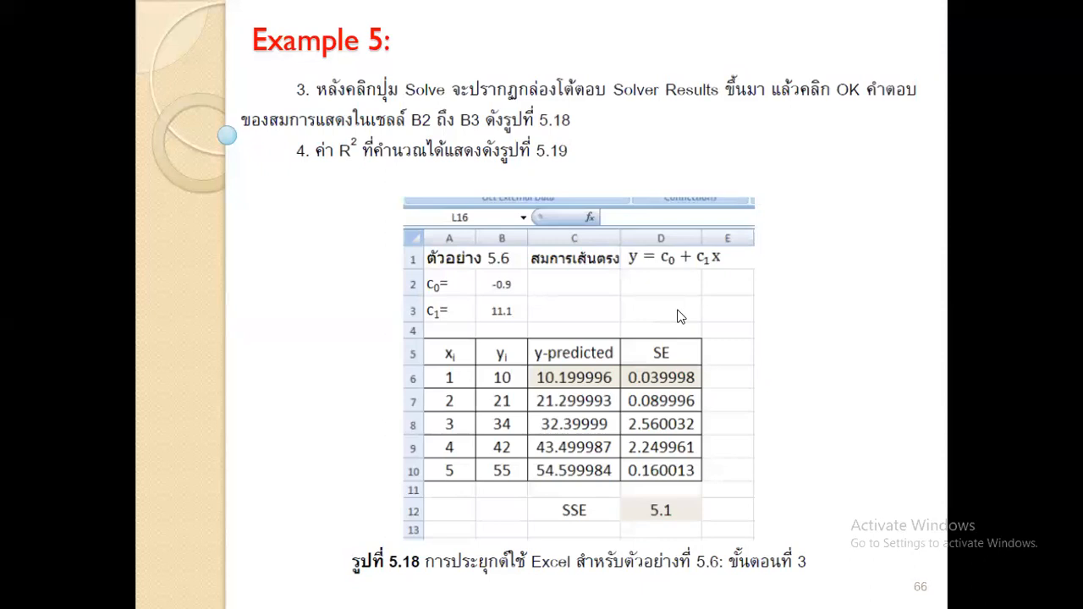
# Step: Leave the Example 5 slide show and switch to the Ex 5 sheet of the linear regression workbook in Excel
pyautogui.rightClick(677, 317)
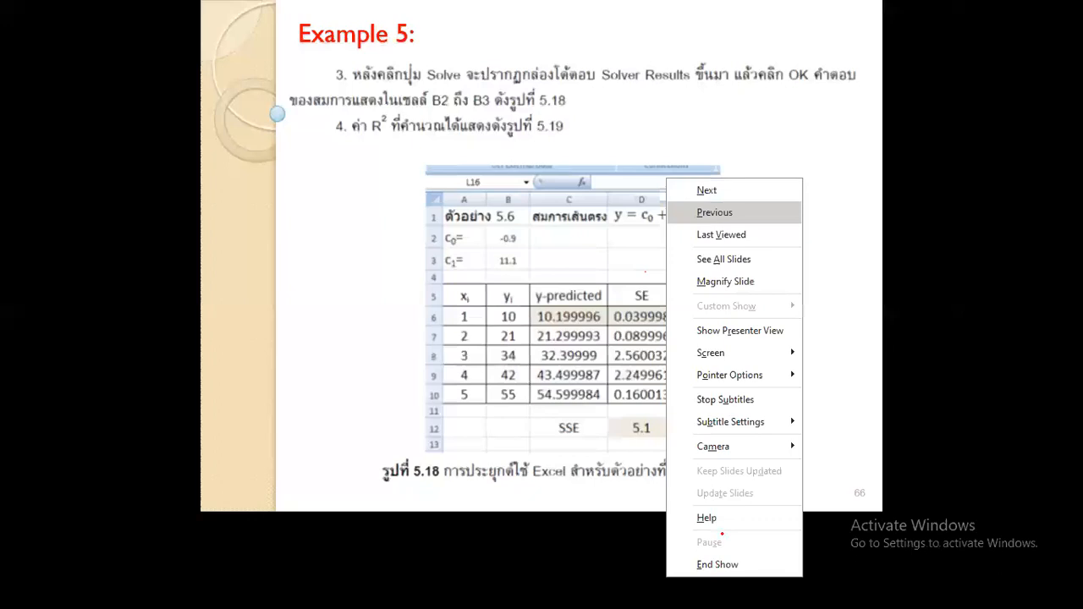
pyautogui.click(719, 563)
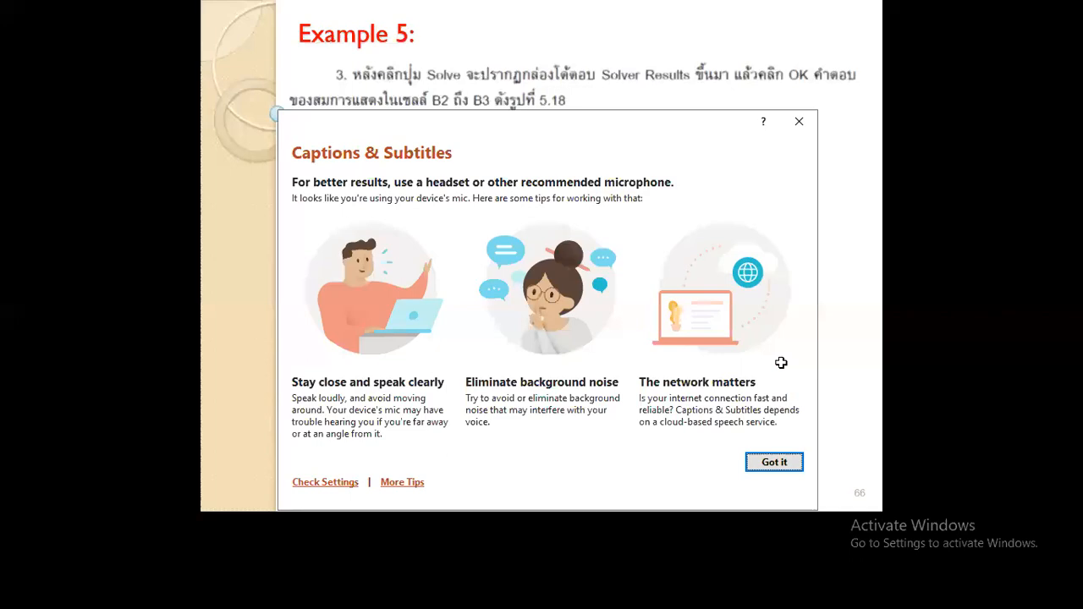
pyautogui.hotkey('alt', 'Tab')
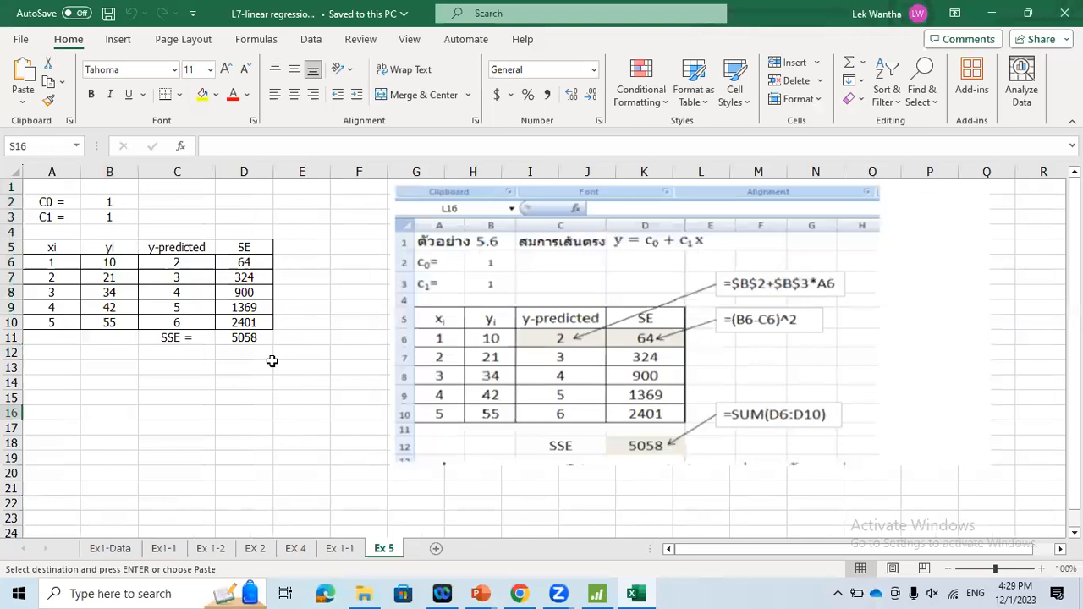
# Step: Clear the y-predicted cells C6:C9 and set the C0 starting value in B2 to 1
pyautogui.hotkey('ctrl', 'z')
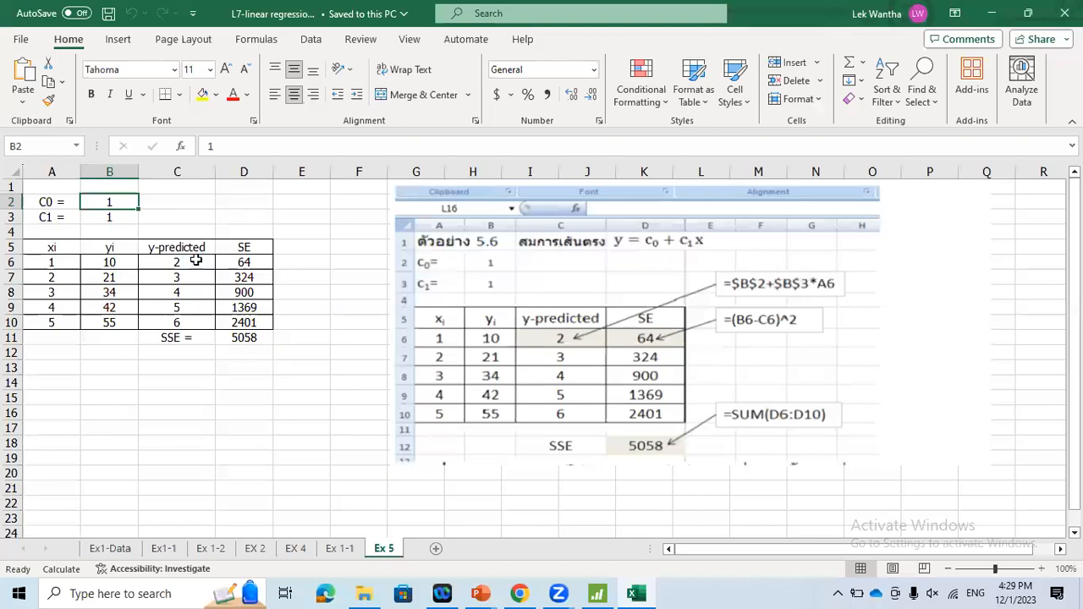
pyautogui.click(178, 262)
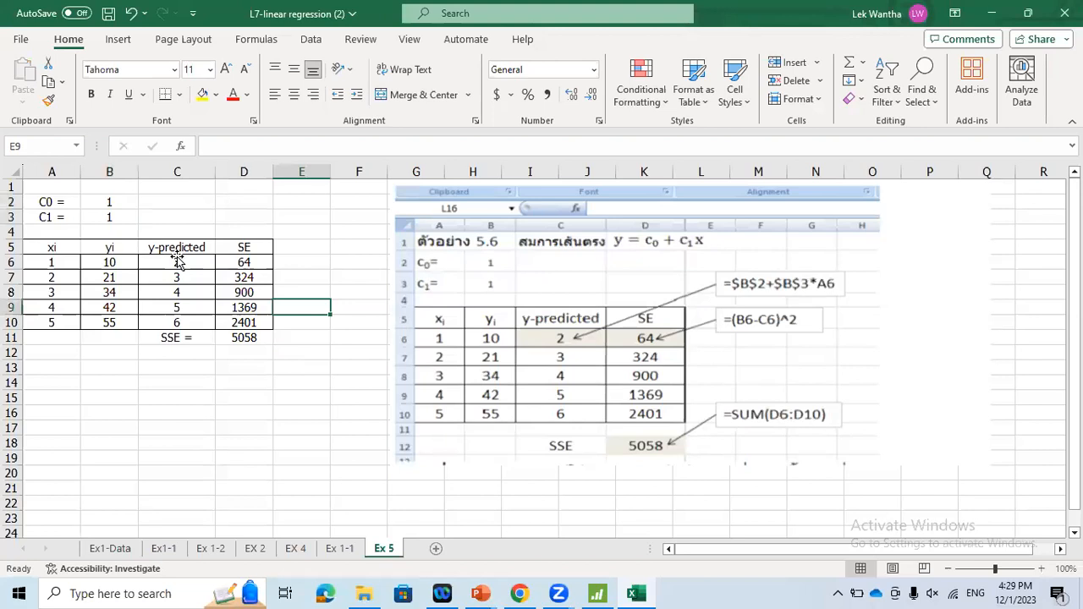
pyautogui.moveTo(178, 262); pyautogui.dragTo(178, 307)
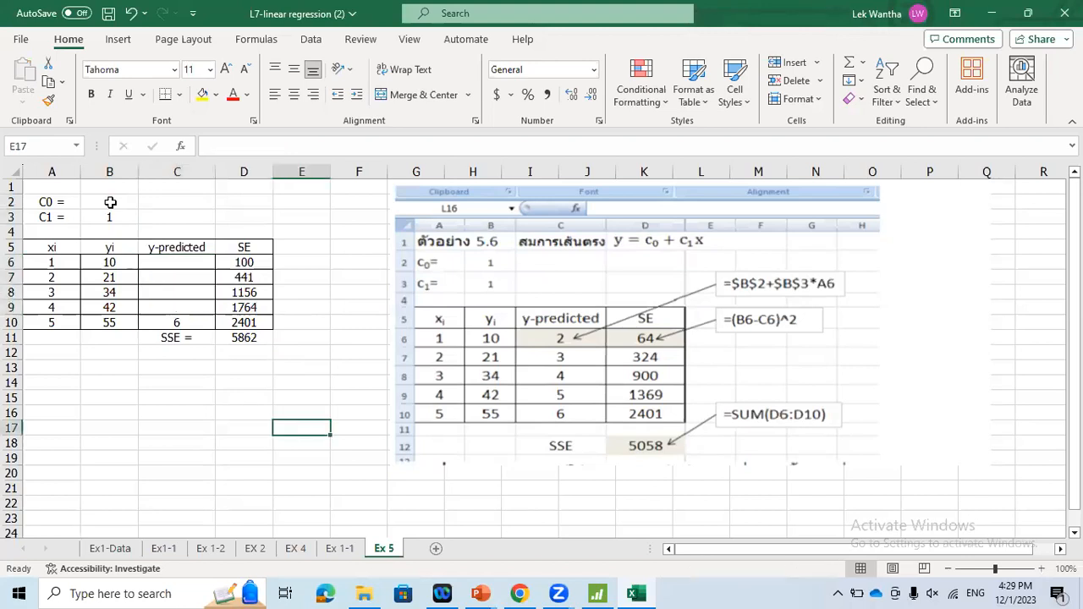
pyautogui.click(110, 202)
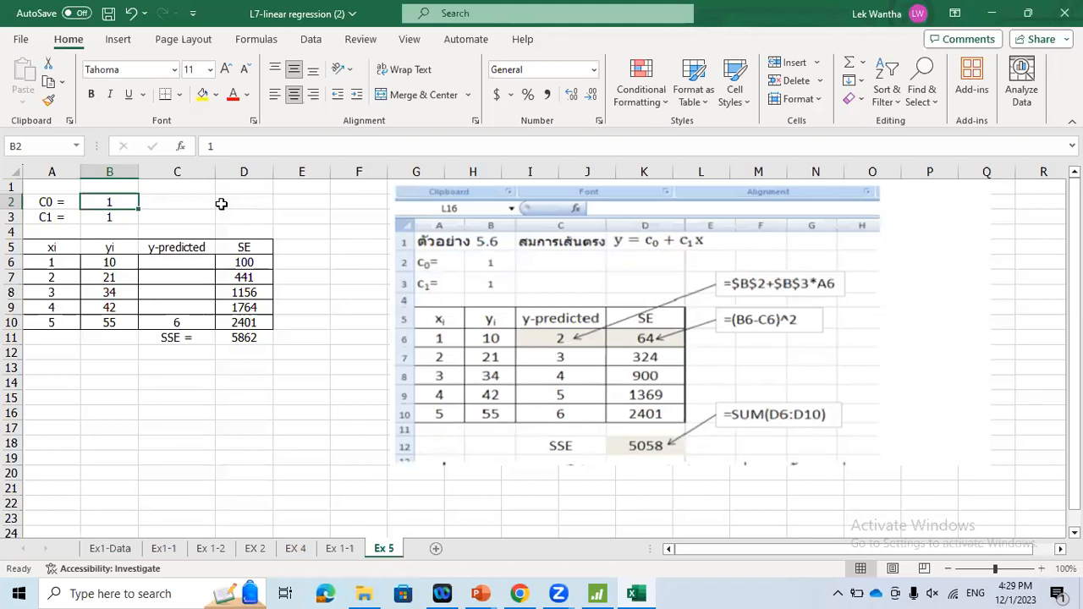
pyautogui.moveTo(109, 262); pyautogui.dragTo(109, 307)
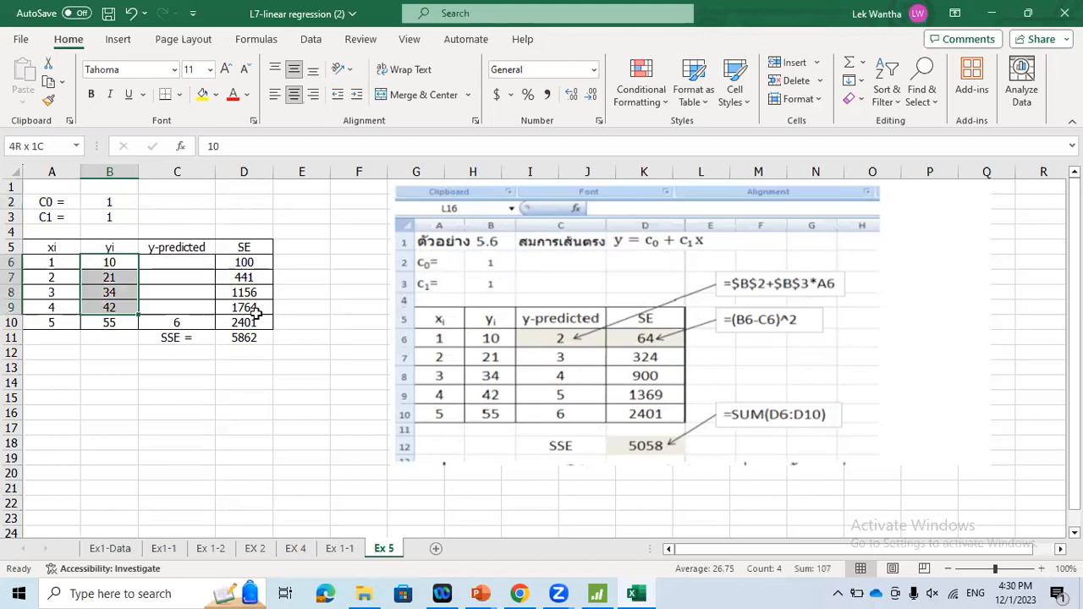
# Step: Enter the y-predicted formula =$B$2+$B$3*A6 in C6, with absolute references to C0 and C1
pyautogui.click(177, 262)
pyautogui.write('=')
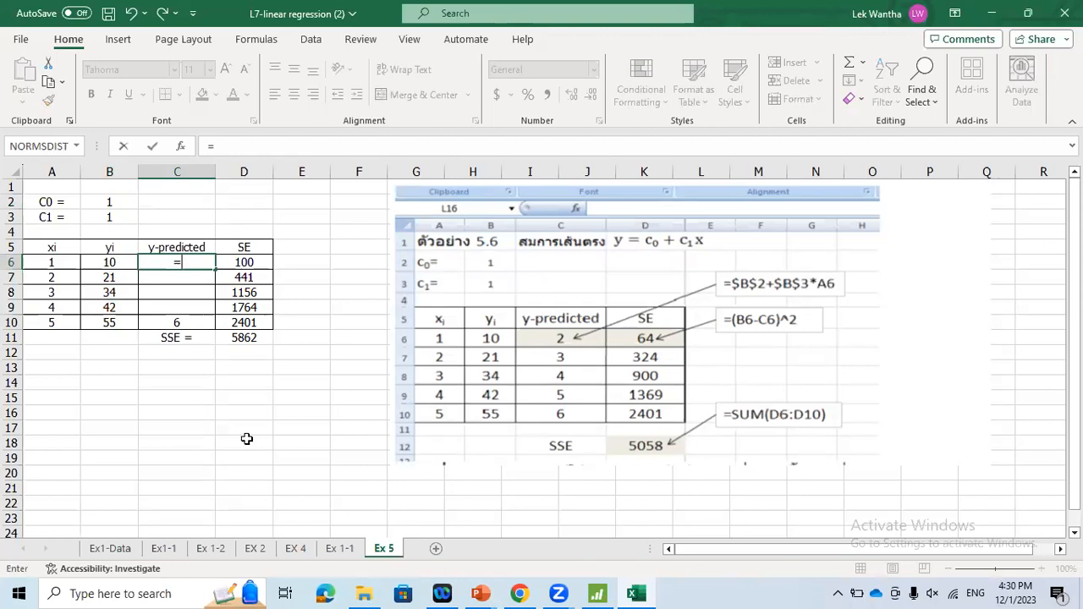
pyautogui.click(119, 201)
pyautogui.click(119, 200)
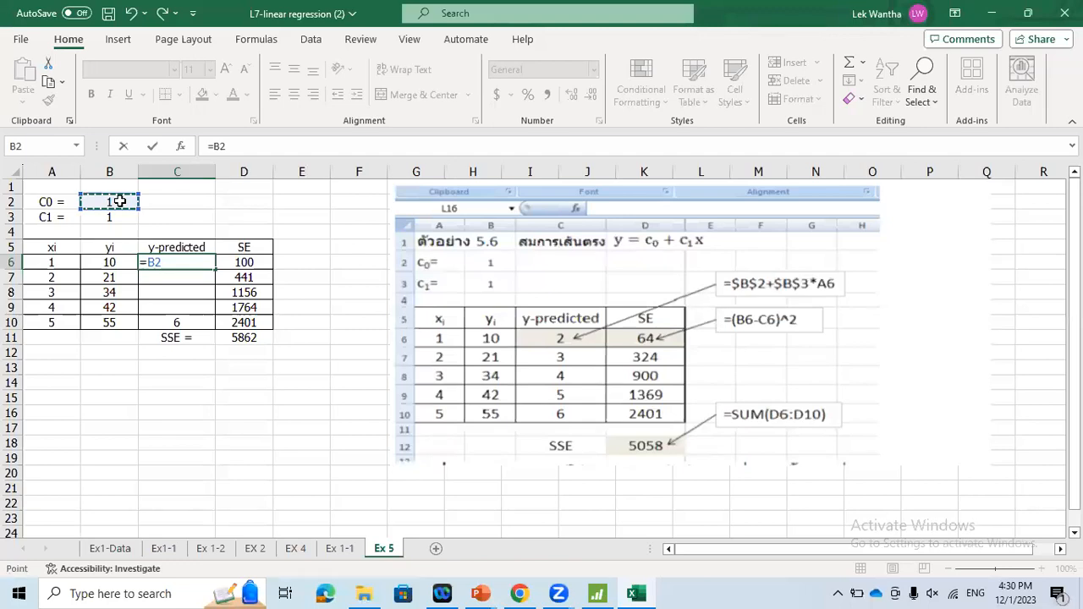
pyautogui.press('F4')
pyautogui.write('+')
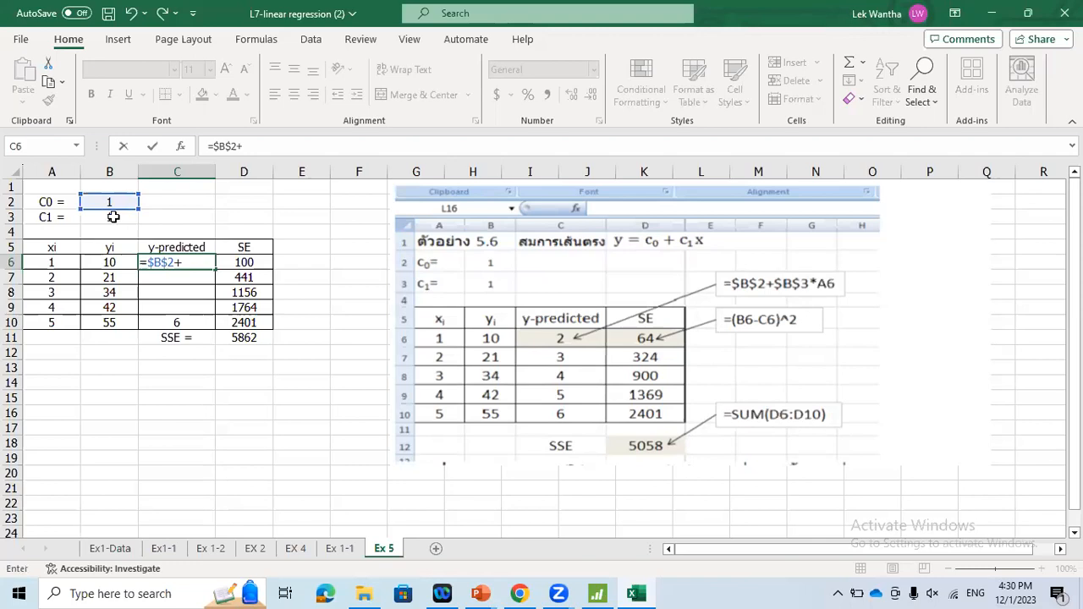
pyautogui.click(113, 216)
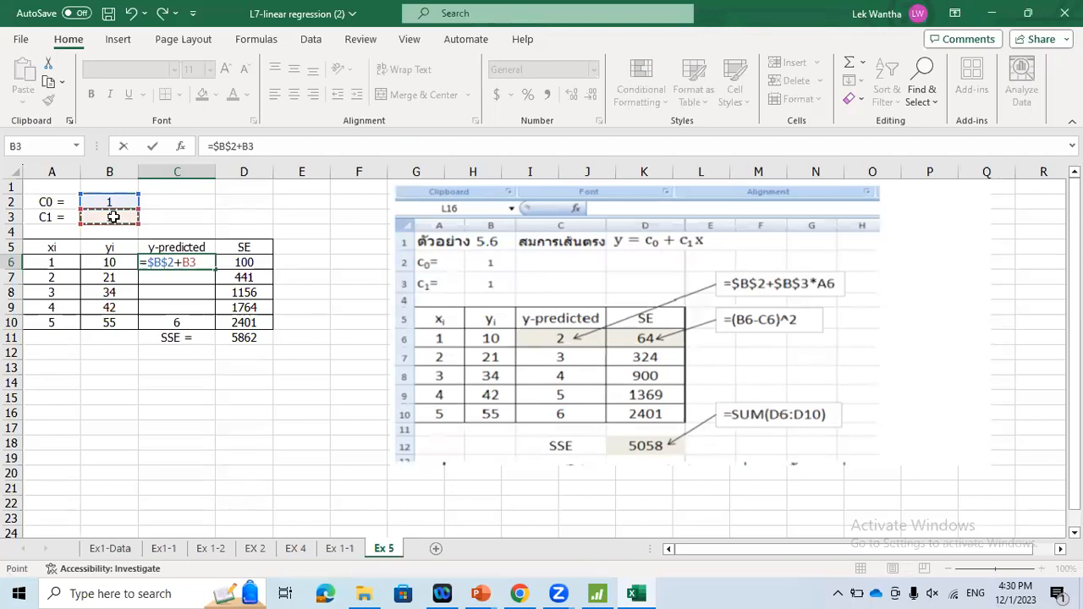
pyautogui.press('F4')
pyautogui.write('*')
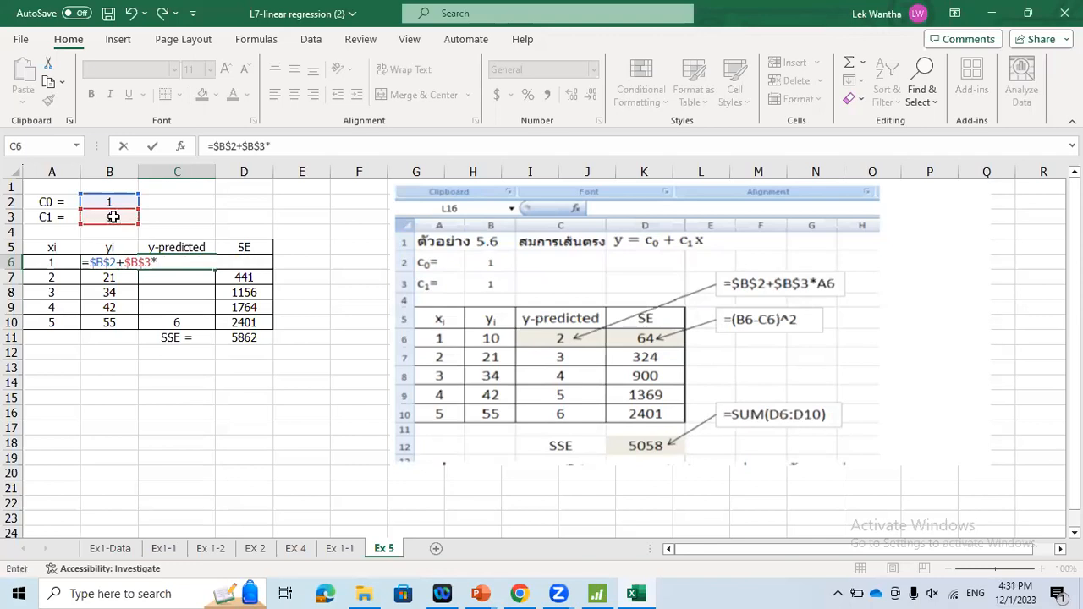
pyautogui.click(57, 263)
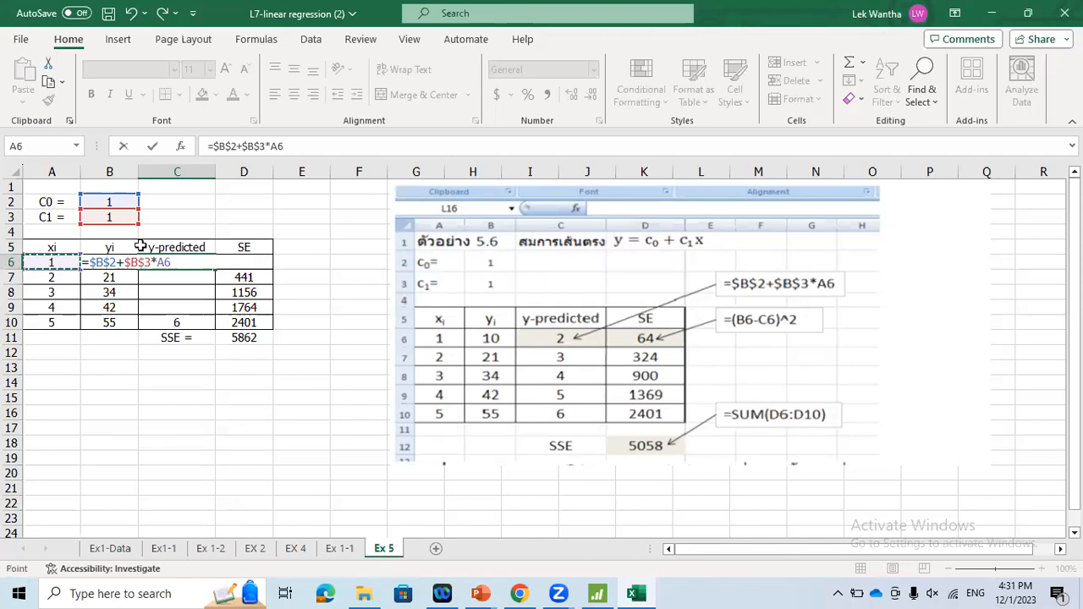
pyautogui.press('Return')
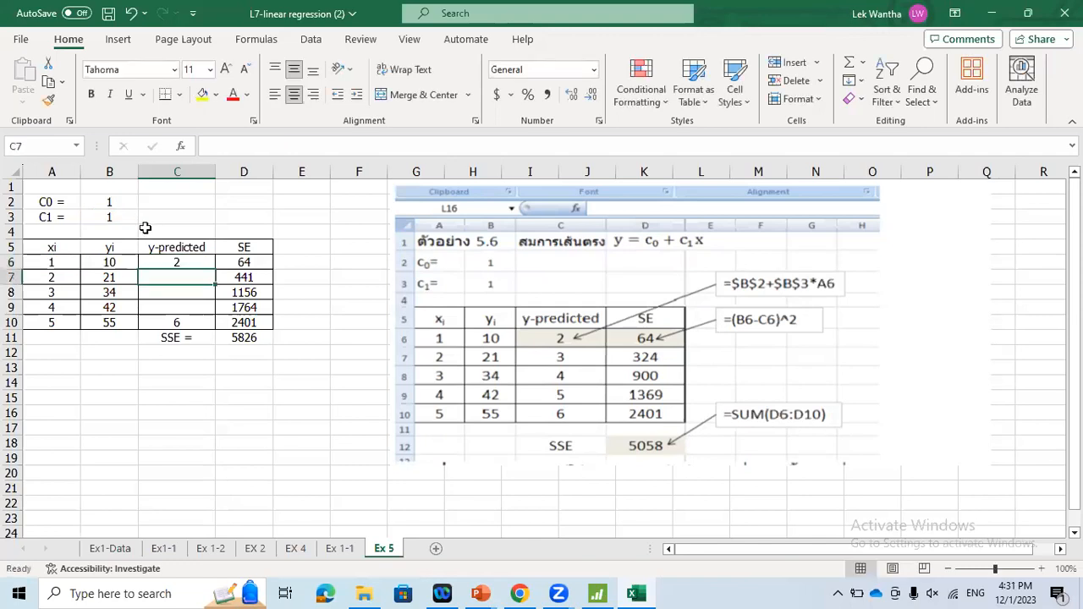
# Step: Re-enter the squared error formula =(B6-C6)^2 in D6 of the SE column
pyautogui.click(247, 259)
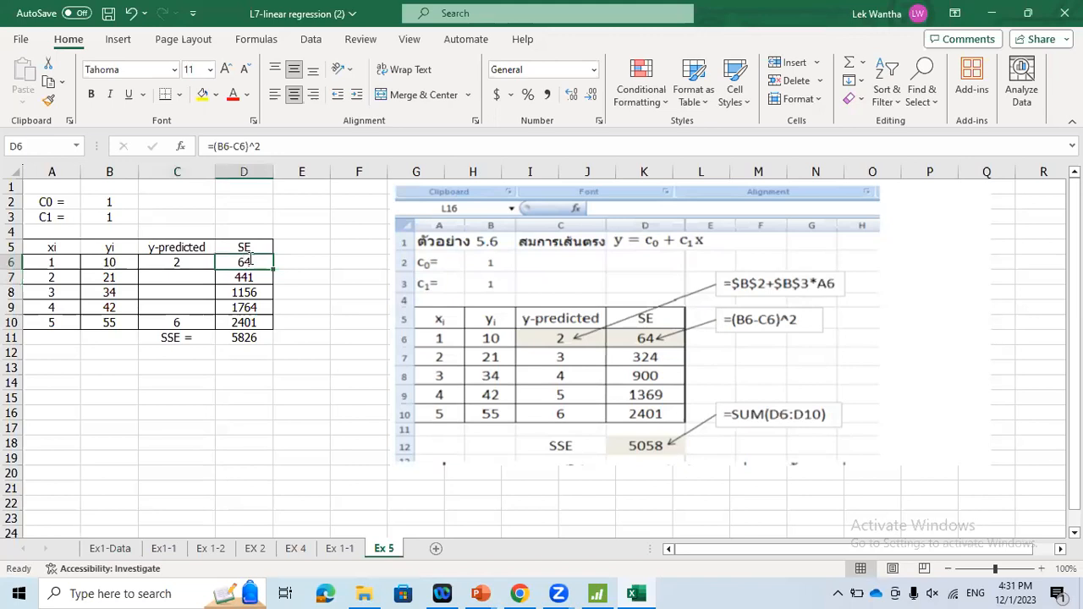
pyautogui.doubleClick(250, 259)
pyautogui.write('=(')
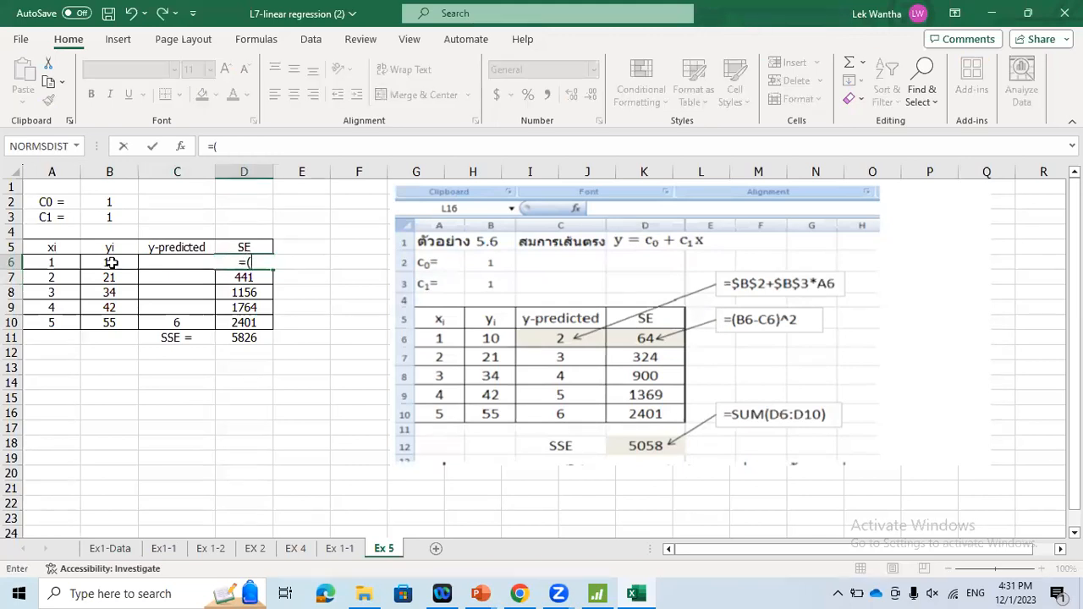
pyautogui.click(111, 262)
pyautogui.write('-')
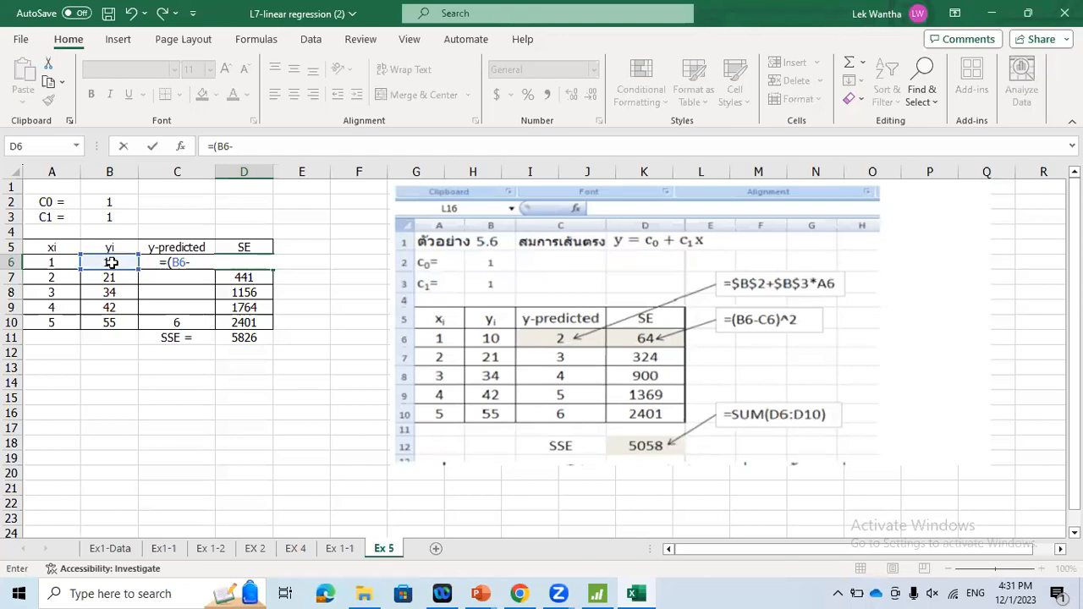
pyautogui.write('C')
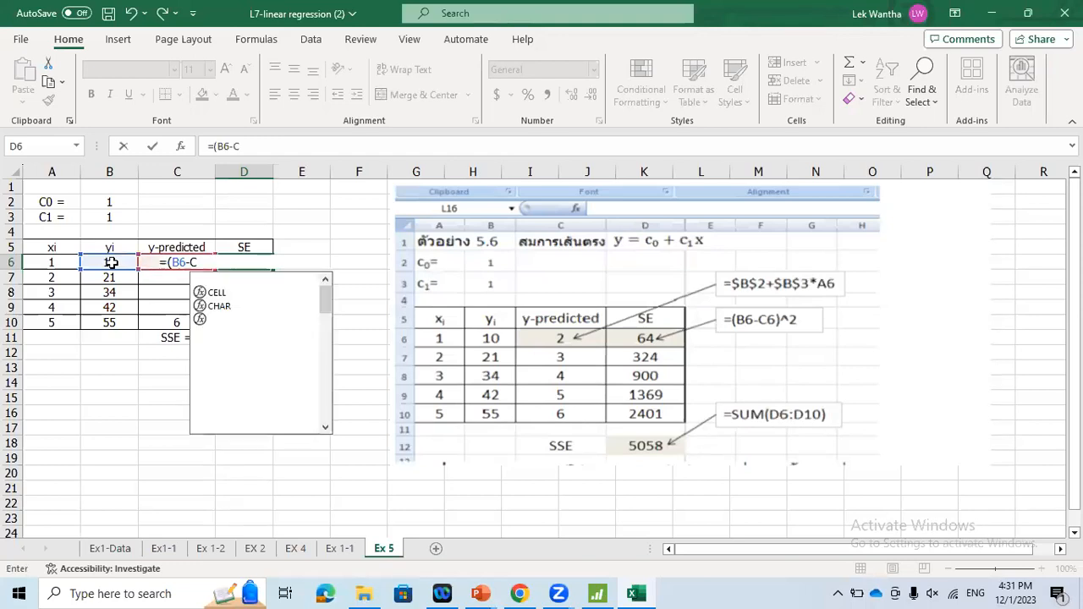
pyautogui.write('6')
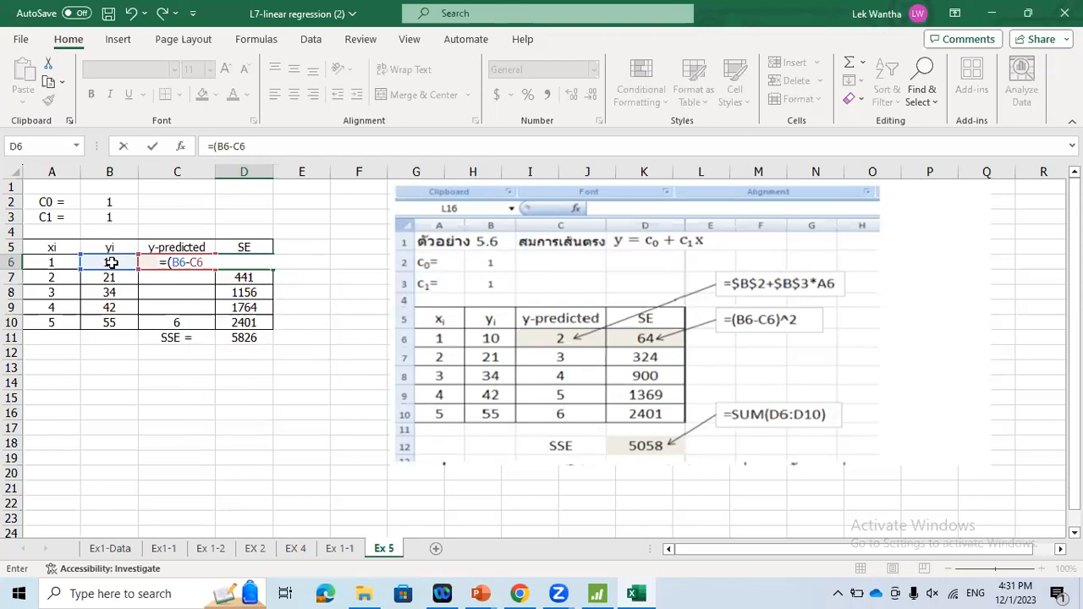
pyautogui.write(')^2')
pyautogui.press('Return')
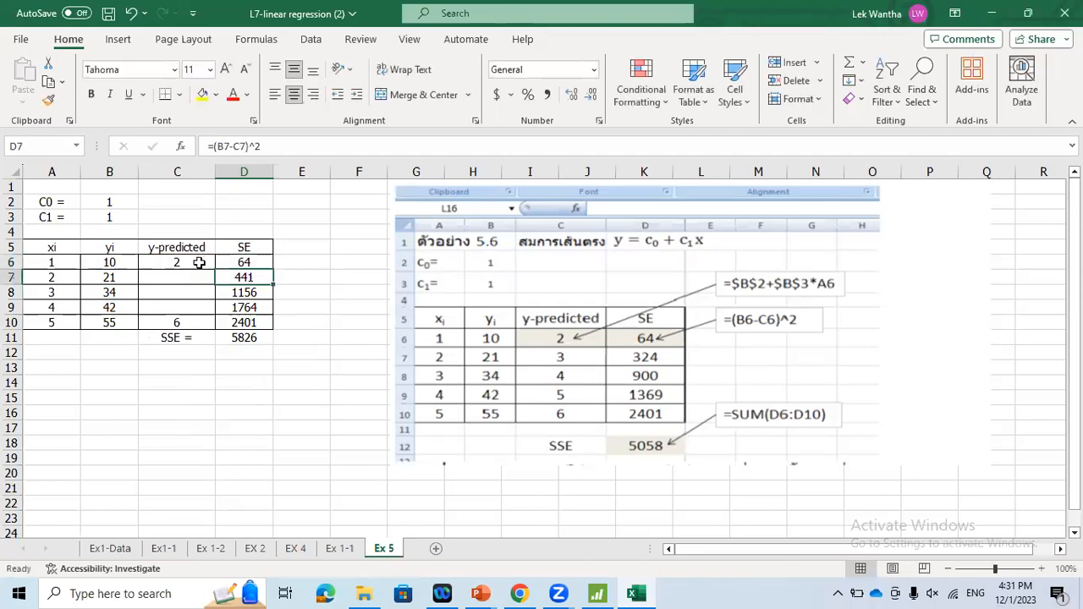
# Step: Fill the y-predicted formula from C6 down through C10
pyautogui.click(199, 263)
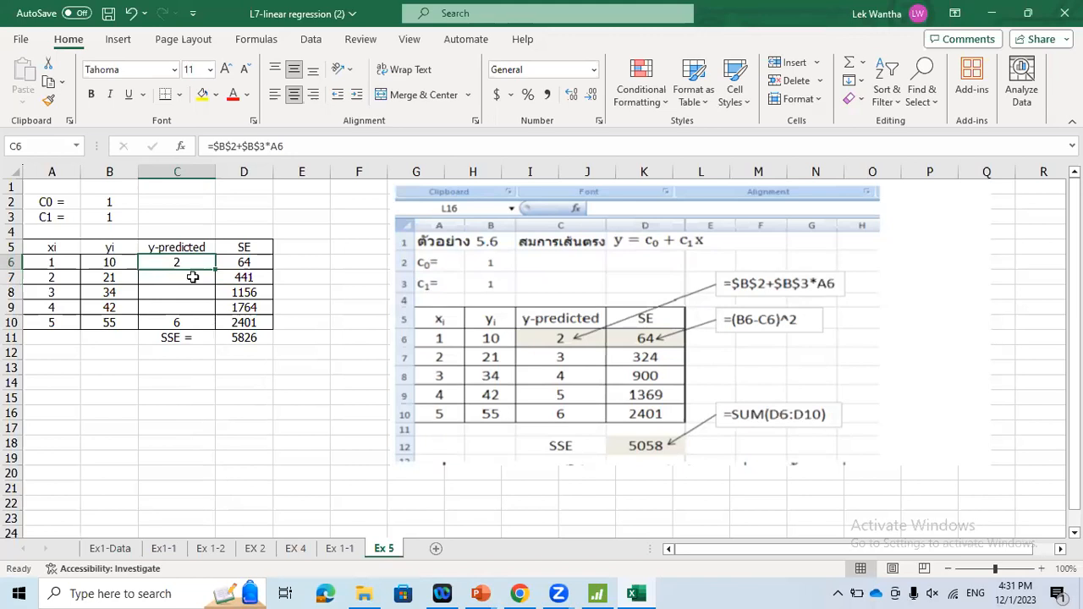
pyautogui.click(192, 278)
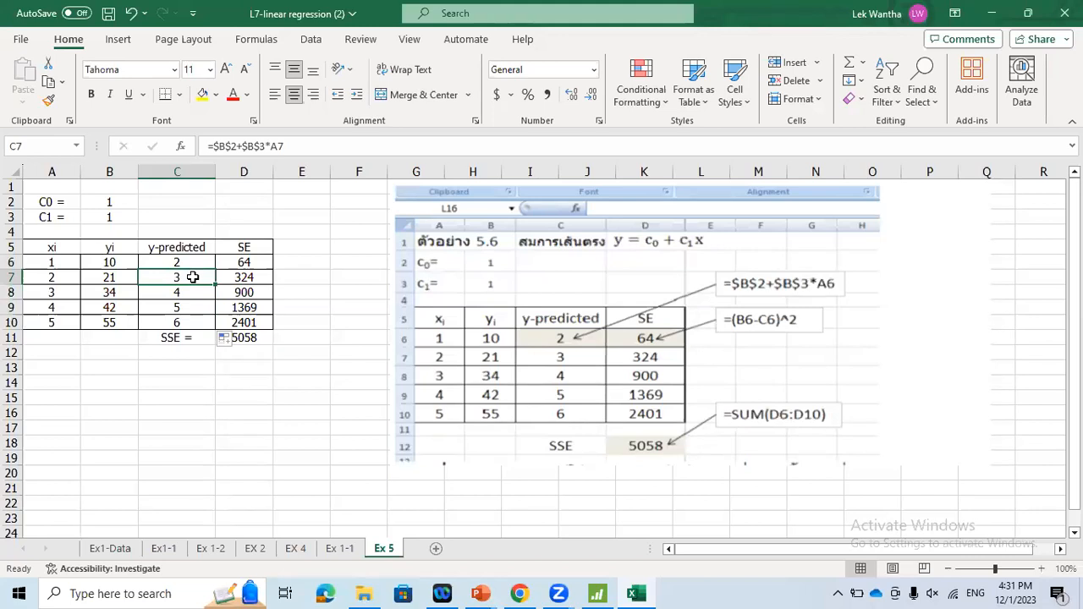
pyautogui.press('Up')
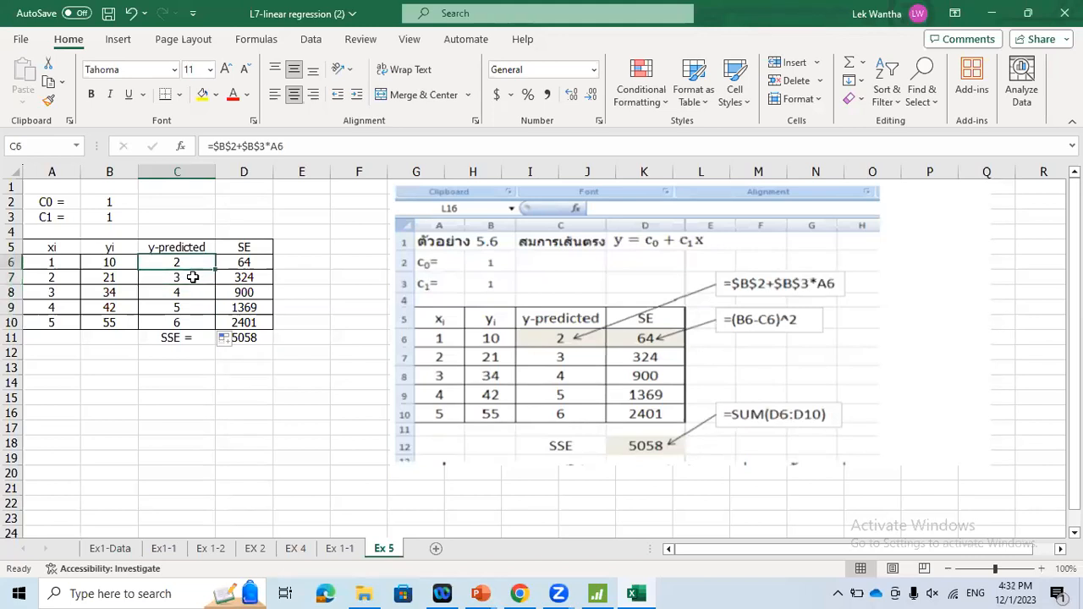
pyautogui.hotkey('ctrl', 'Down')
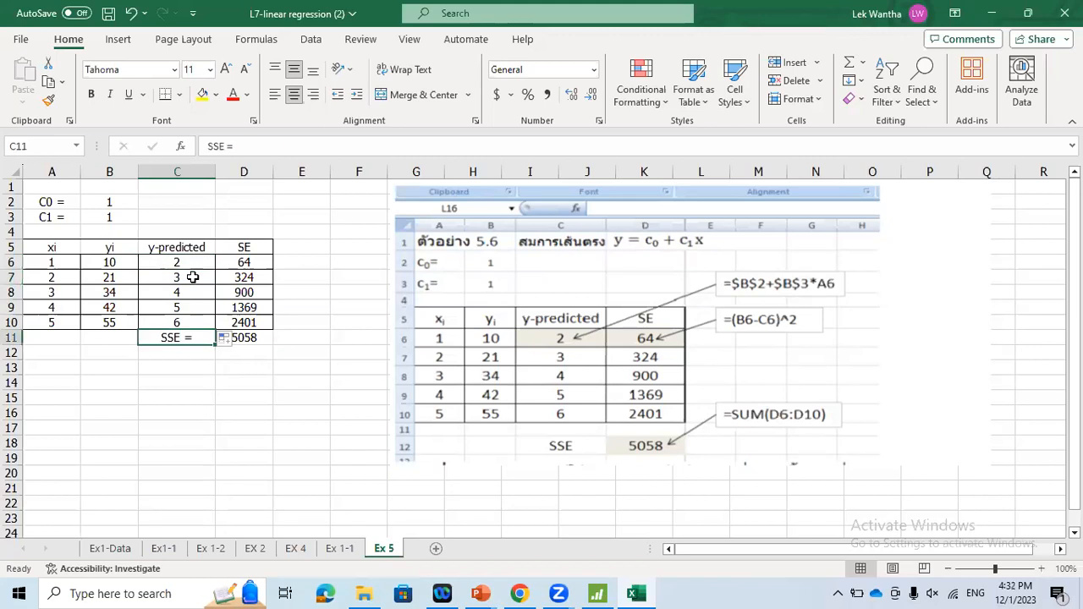
# Step: Examine the squared error formulas down the SE column and the SSE sum formula in D11
pyautogui.click(251, 263)
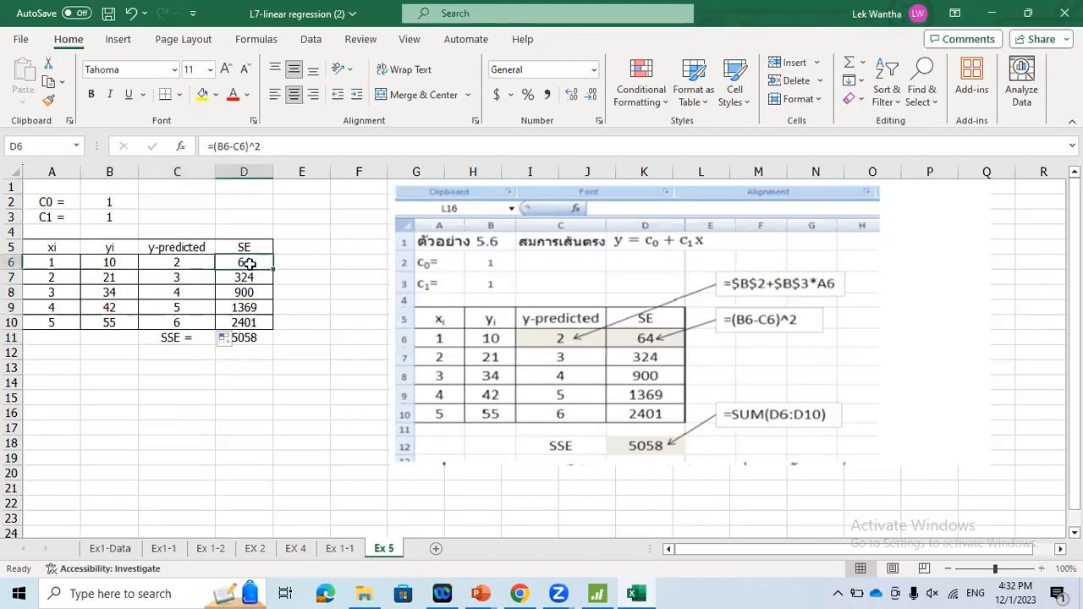
pyautogui.press('Down')
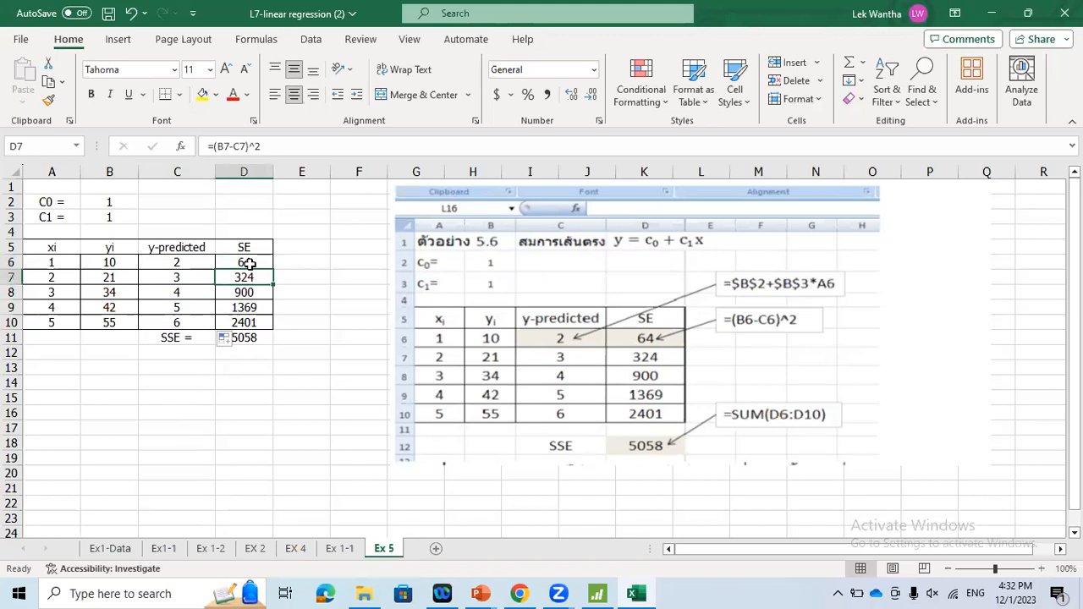
pyautogui.press('Down')
pyautogui.press('Down')
pyautogui.press('Down')
pyautogui.press('Down')
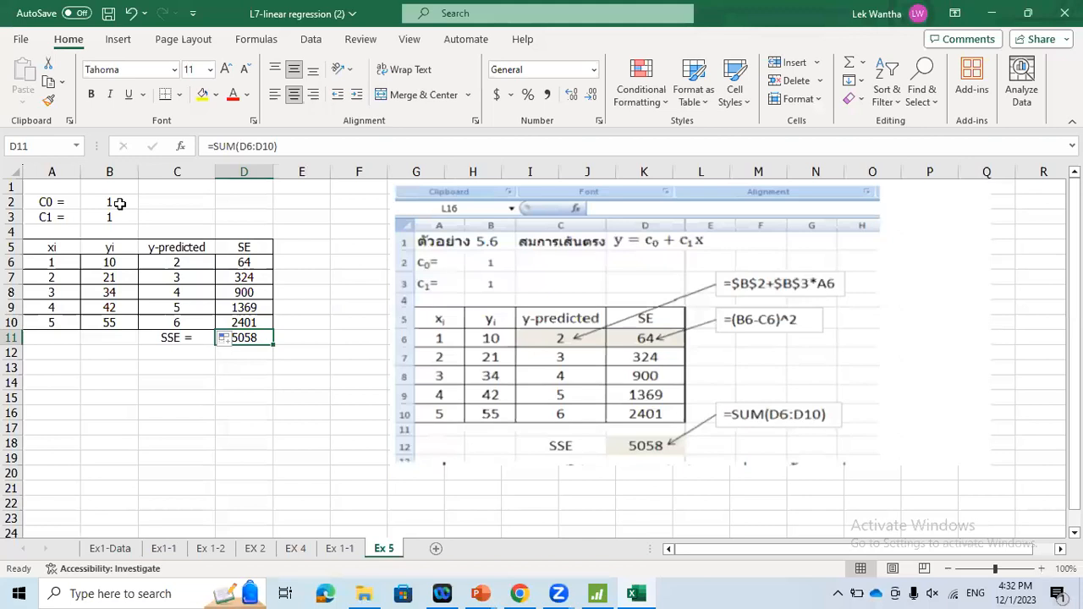
pyautogui.press('Down')
pyautogui.press('Down')
pyautogui.press('Down')
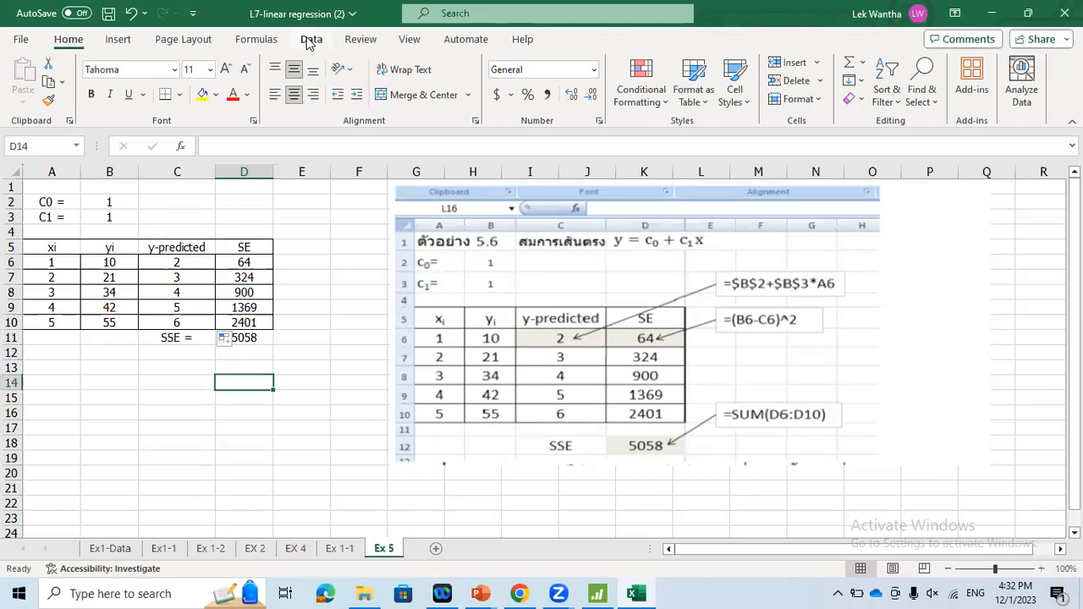
# Step: Set up Solver to bring the SSE in D11 to a value of 0 by changing C0 and C1 in B2:B3
pyautogui.click(310, 43)
pyautogui.click(862, 81)
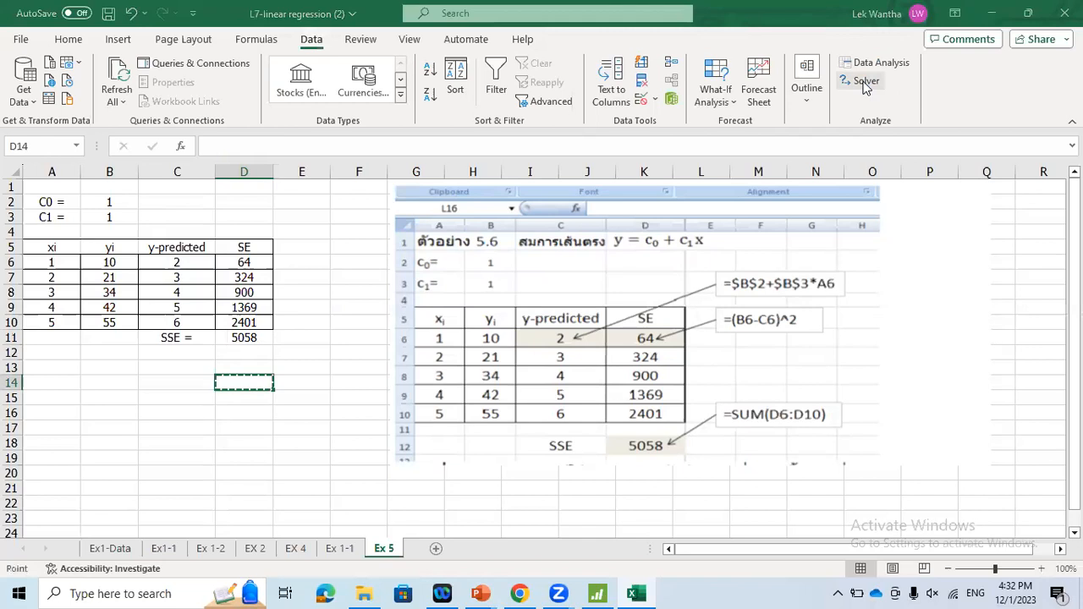
pyautogui.click(865, 85)
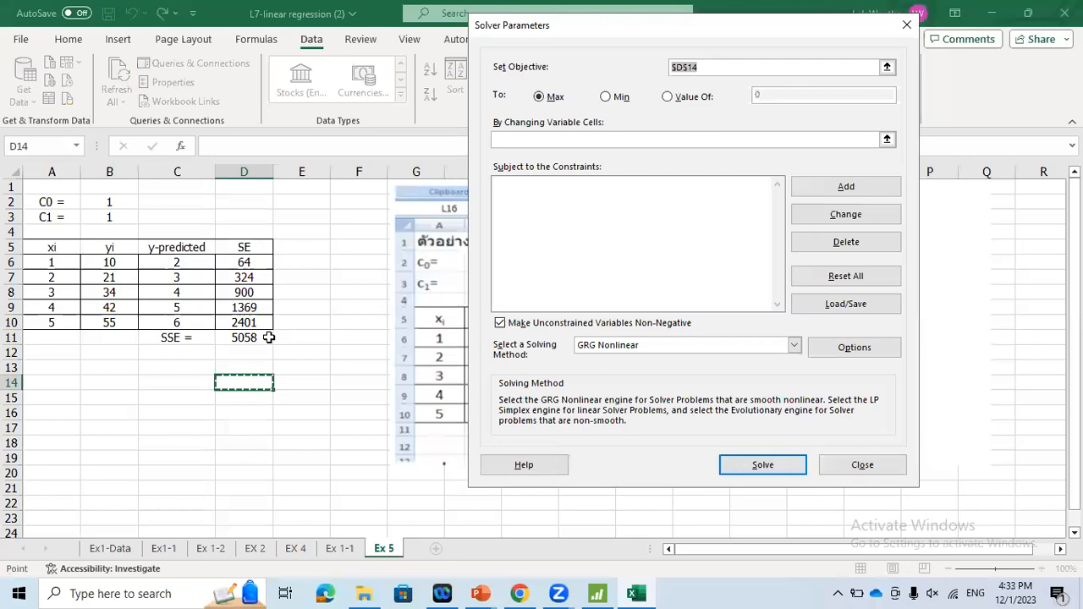
pyautogui.click(245, 337)
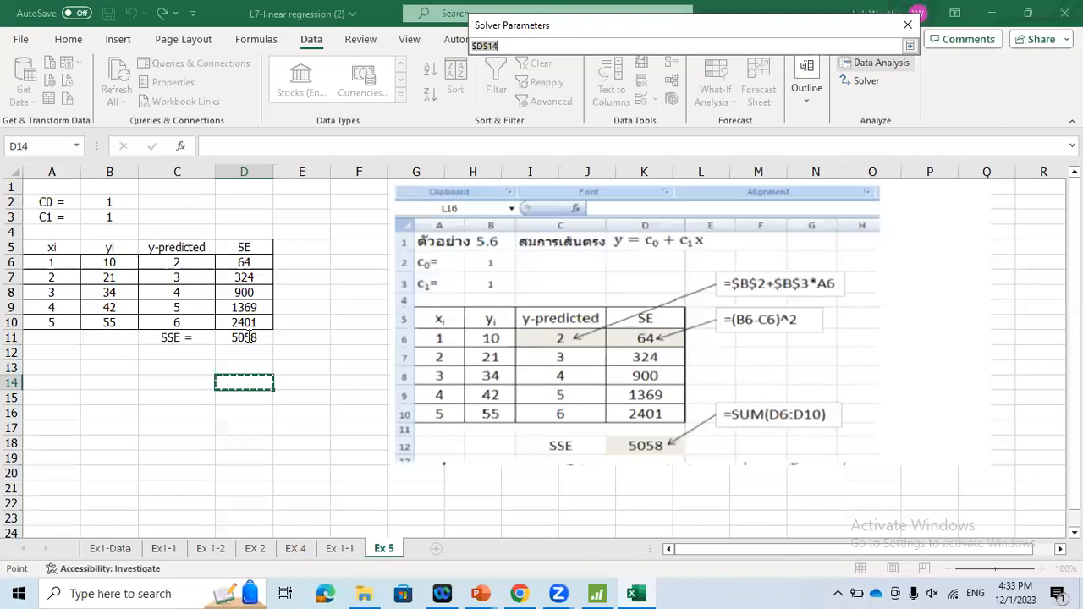
pyautogui.click(248, 337)
pyautogui.press('Return')
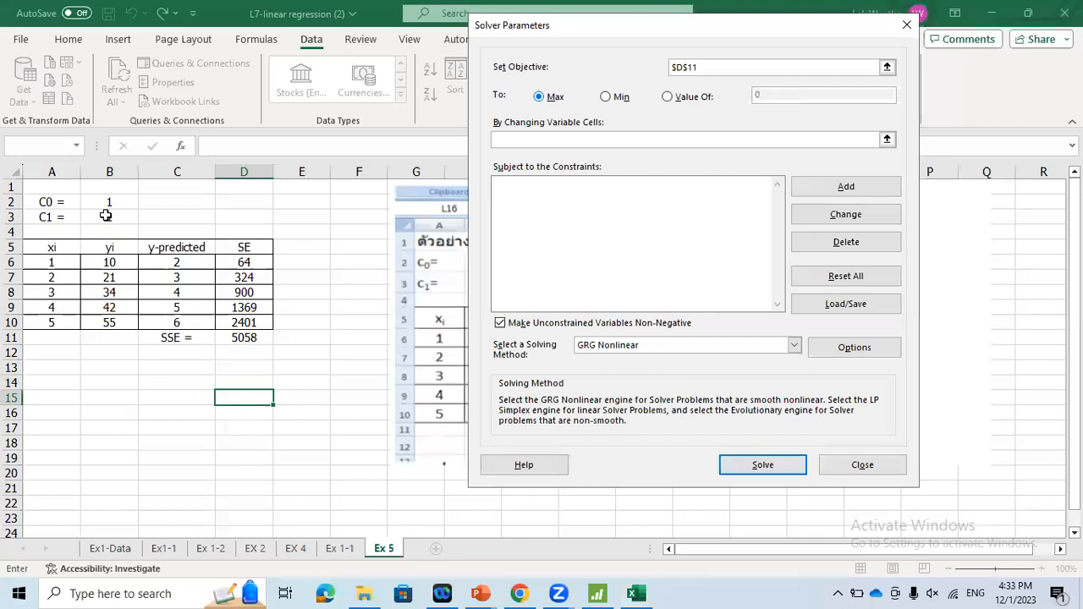
pyautogui.moveTo(109, 202); pyautogui.dragTo(108, 215)
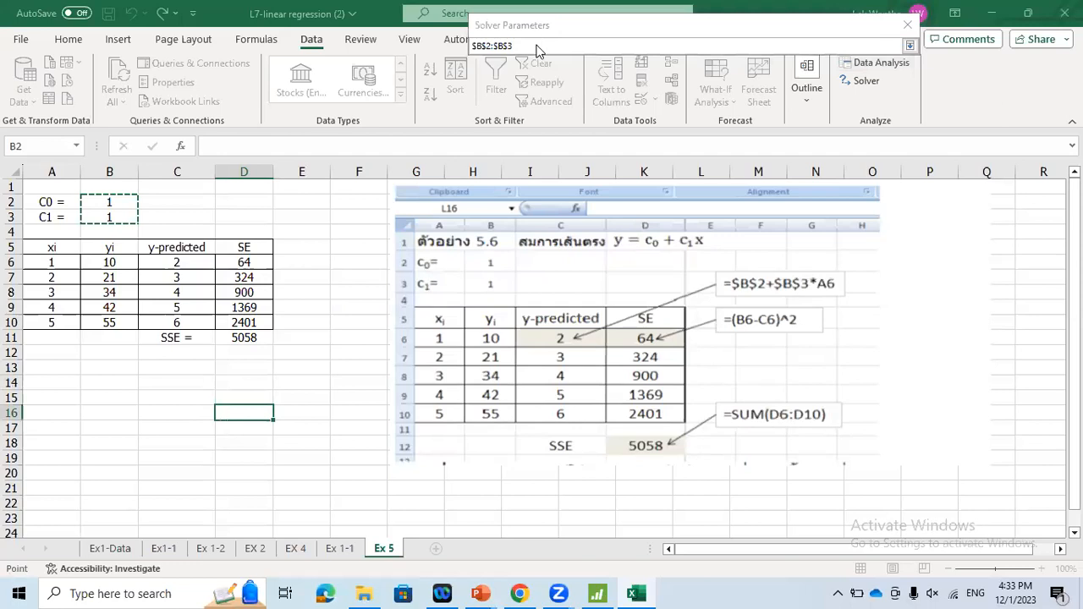
pyautogui.press('Return')
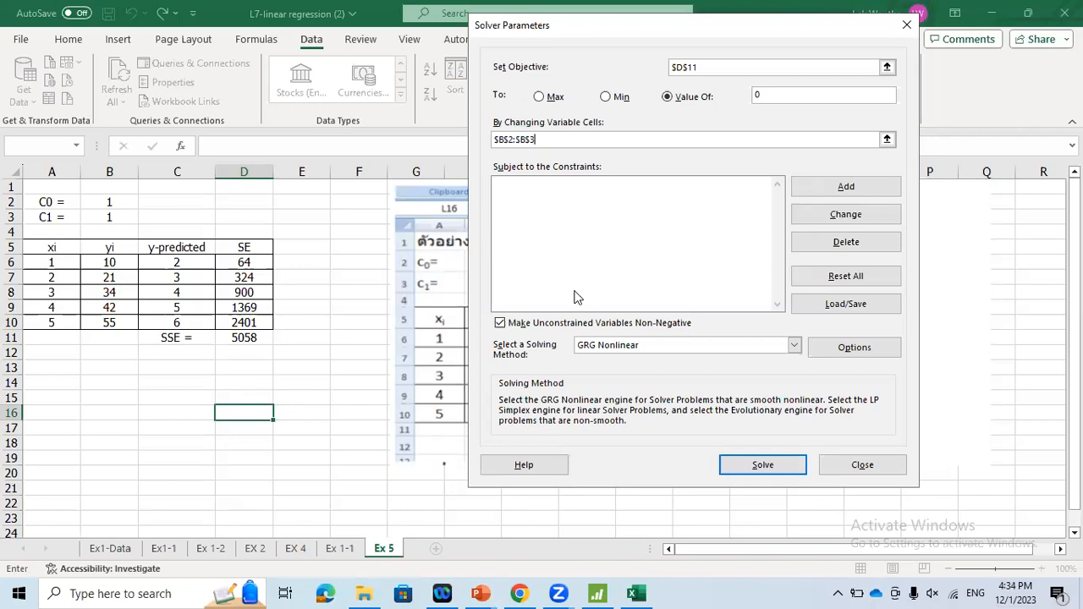
# Step: Compare the GRG Nonlinear, Simplex LP and Evolutionary solving methods offered for the Solver model
pyautogui.click(580, 345)
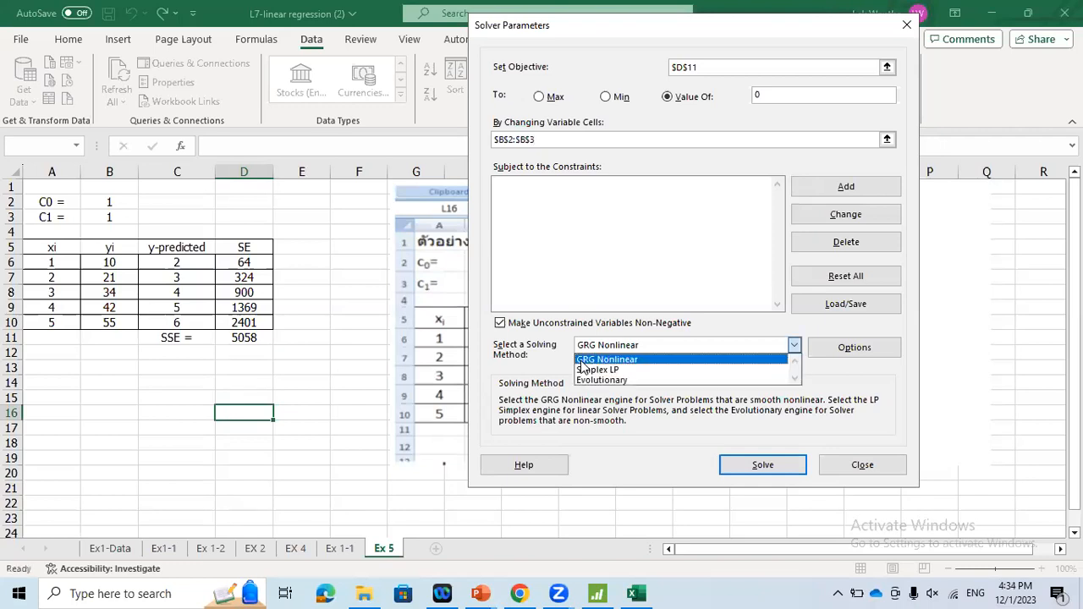
pyautogui.press('Down')
pyautogui.press('Down')
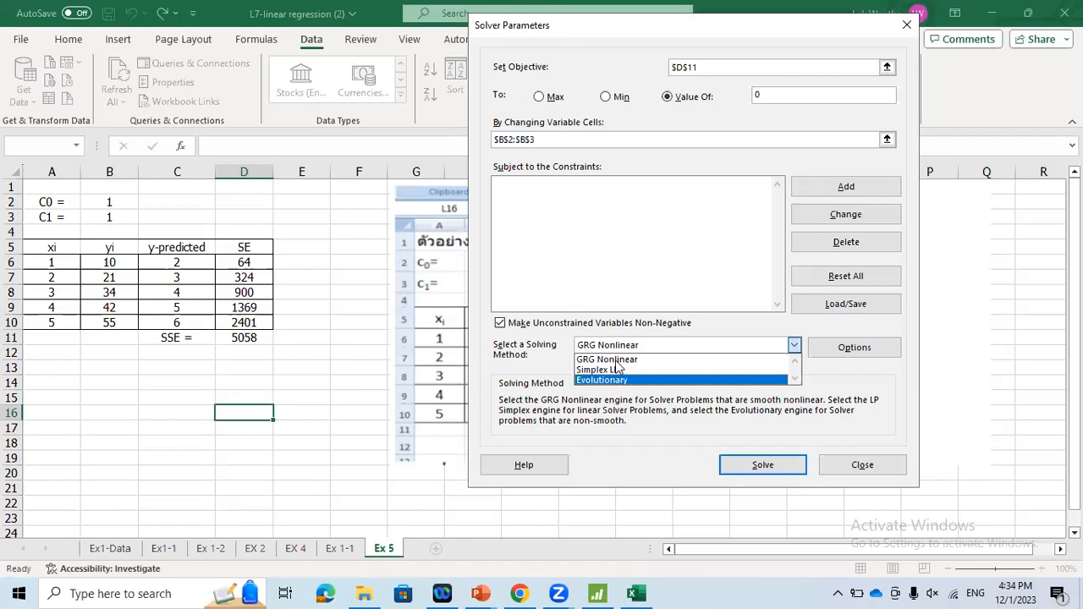
pyautogui.press('Up')
pyautogui.press('Up')
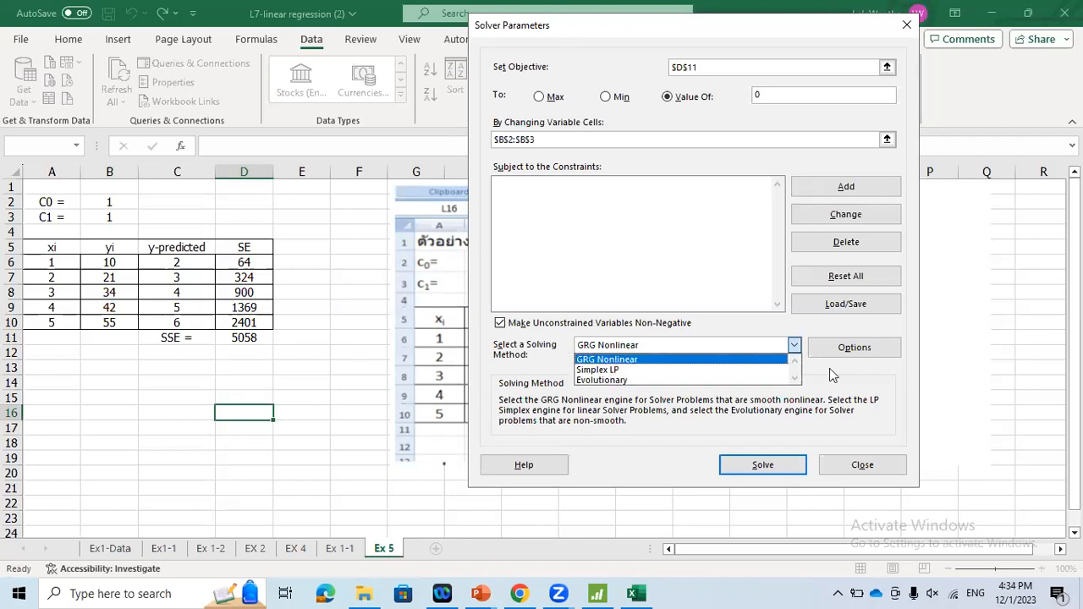
pyautogui.press('Down')
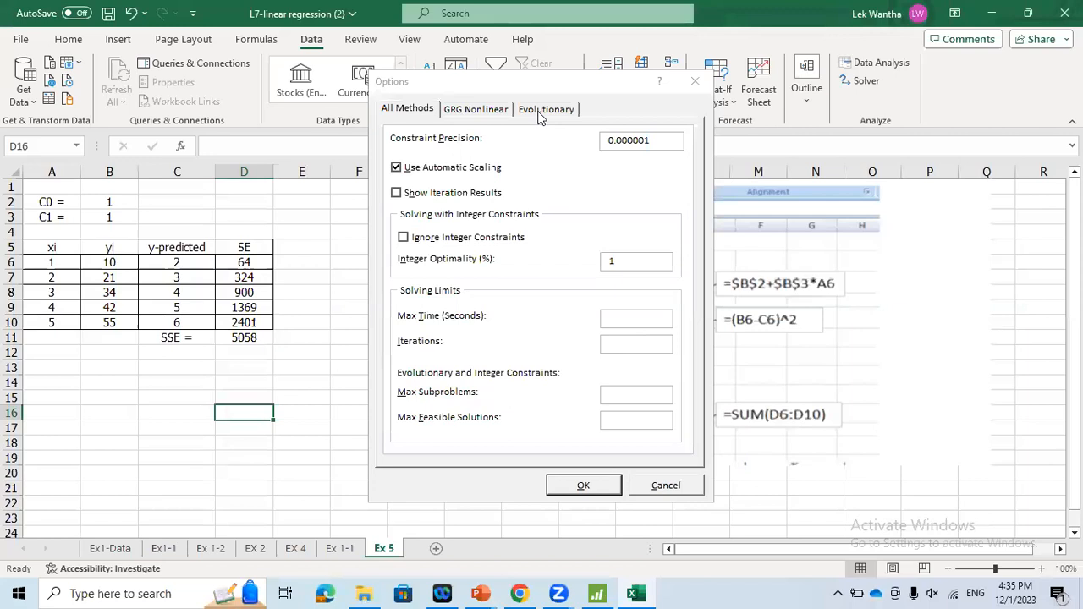
# Step: Review the Evolutionary settings in the Solver options and set the iteration limit to 100
pyautogui.click(495, 116)
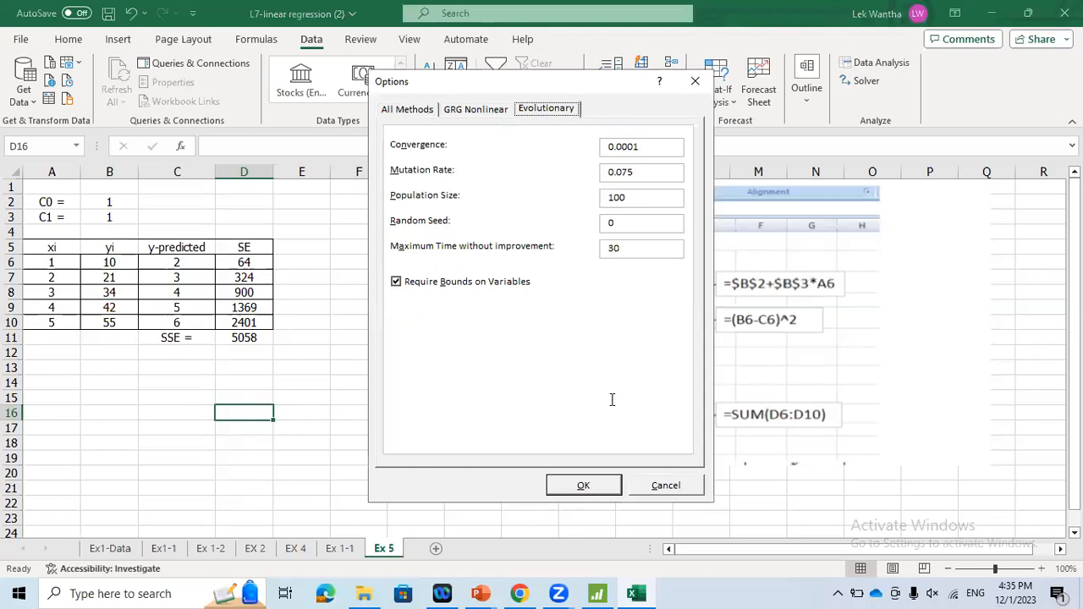
pyautogui.hotkey('ctrl', 'Tab')
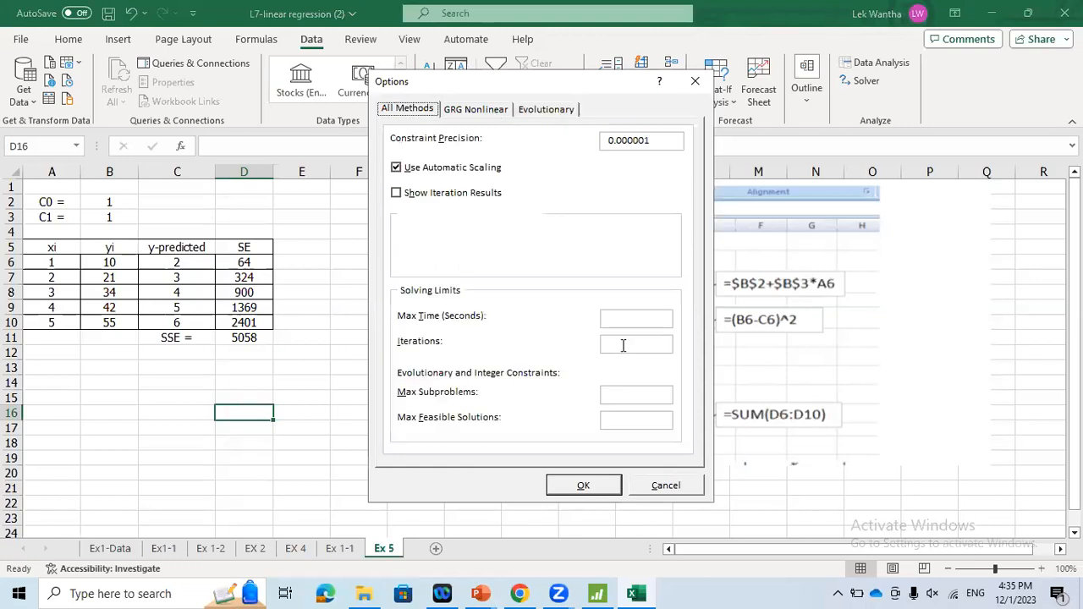
pyautogui.click(548, 111)
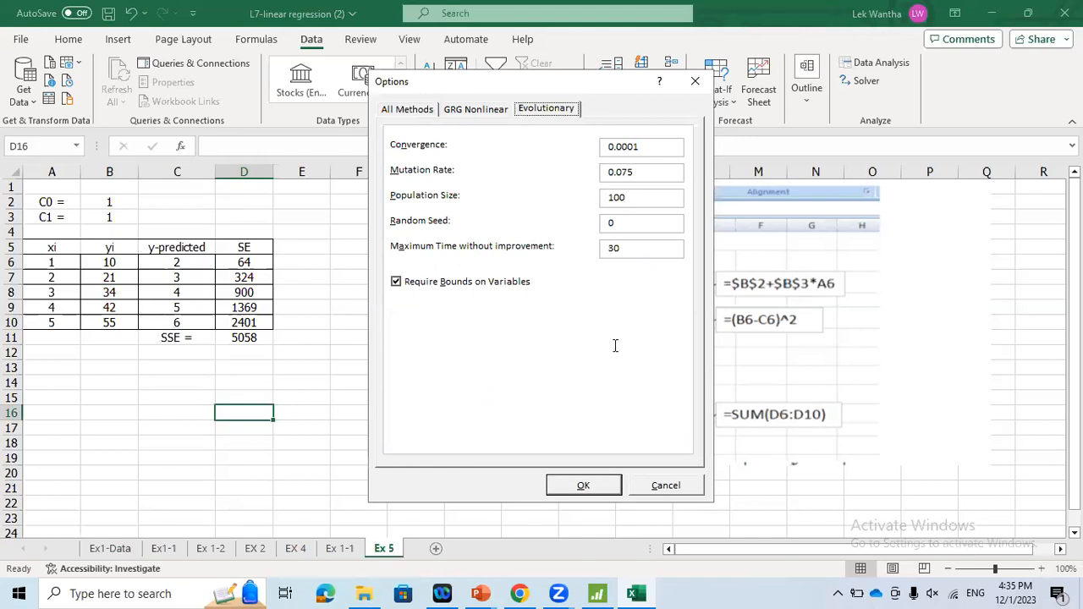
pyautogui.click(597, 485)
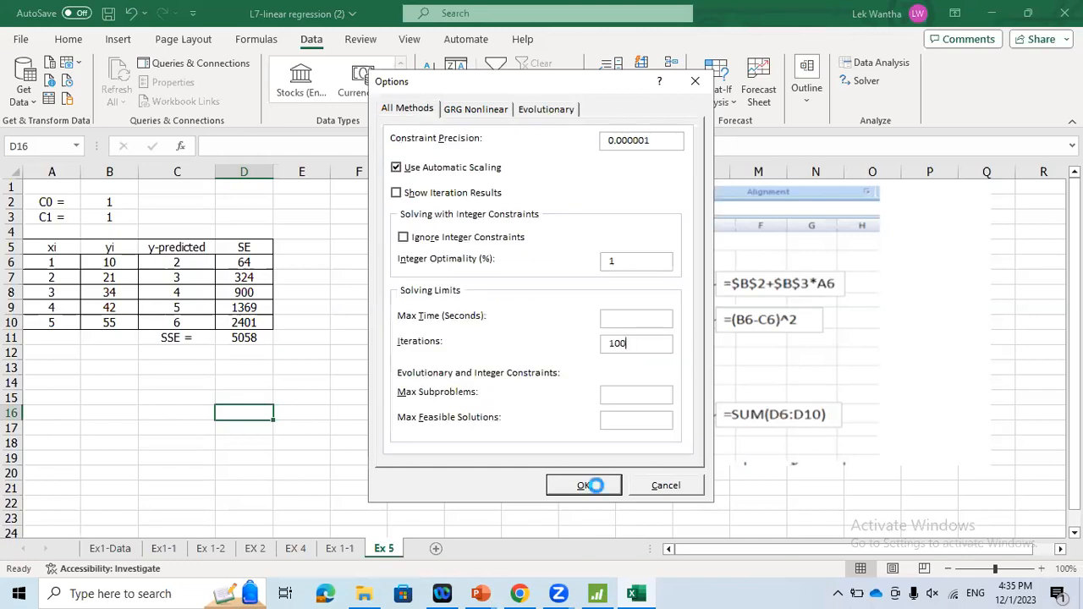
pyautogui.click(596, 486)
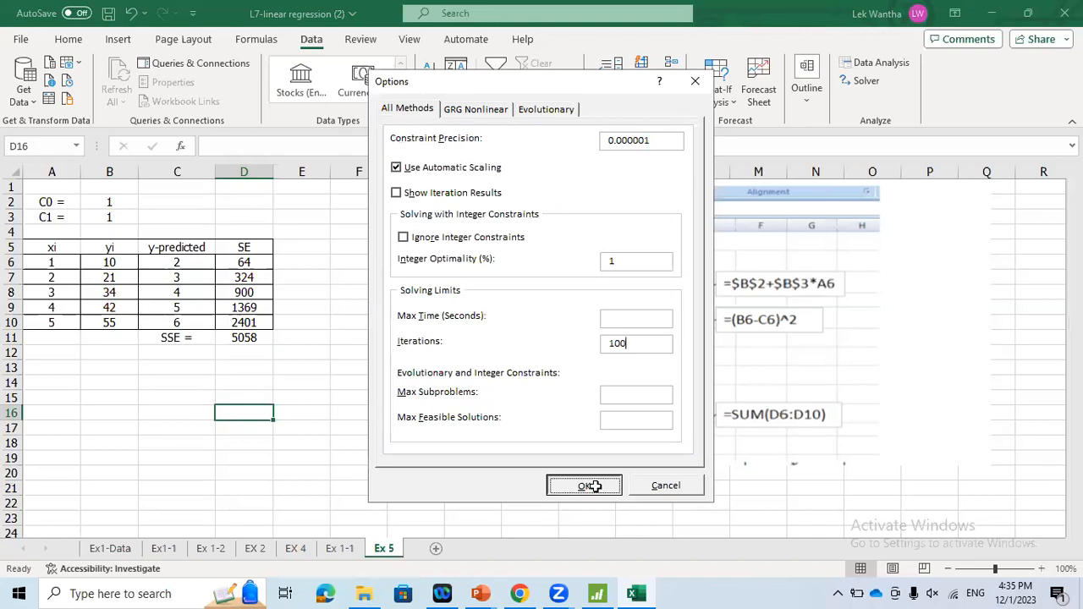
# Step: Try to solve for C0 and C1 with these Solver settings and dismiss the results
pyautogui.click(595, 486)
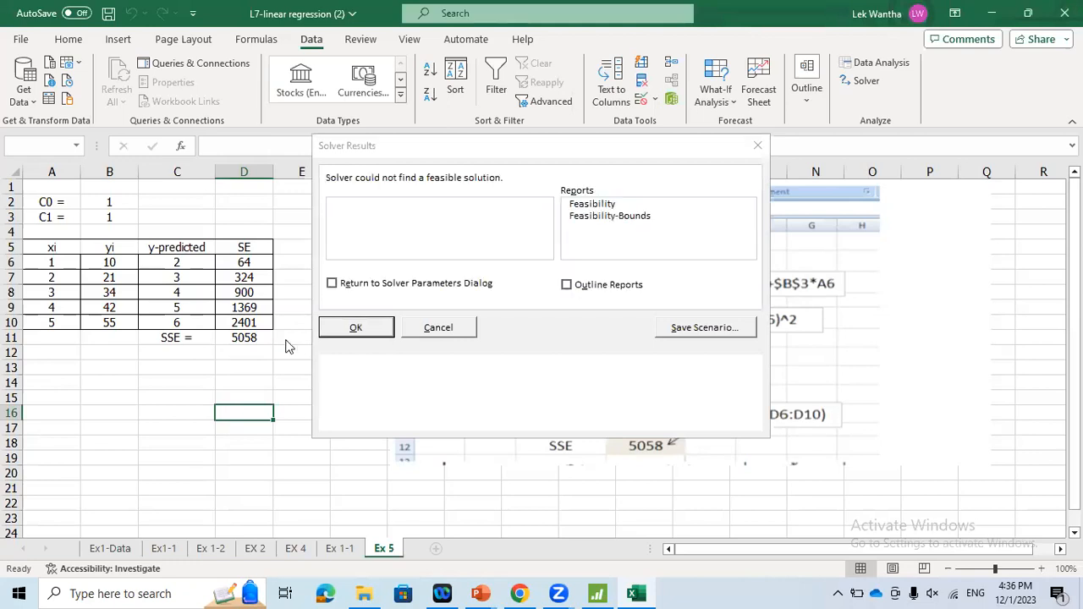
pyautogui.click(369, 327)
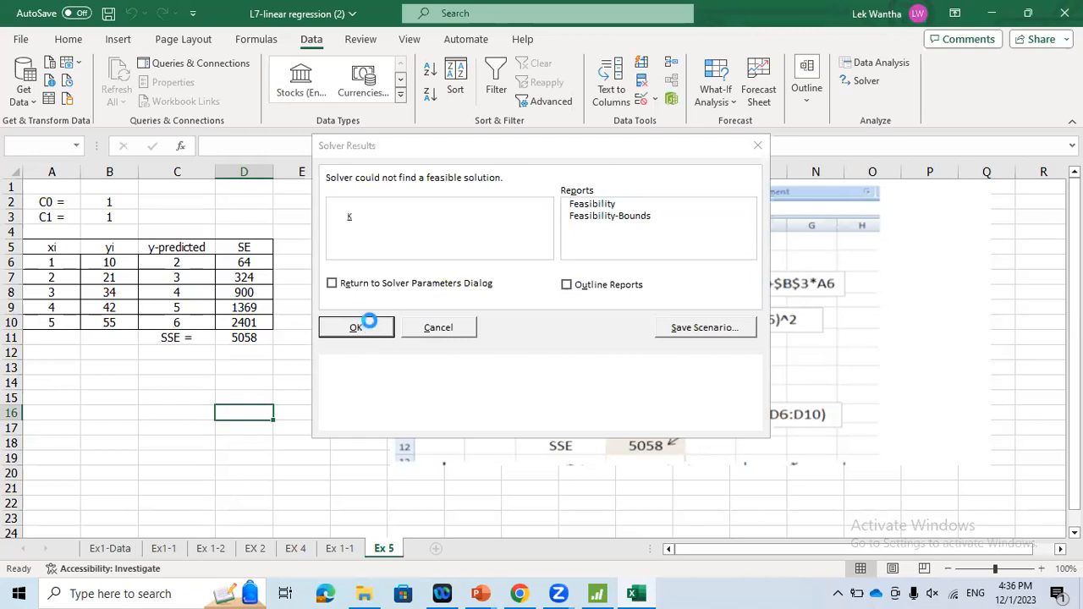